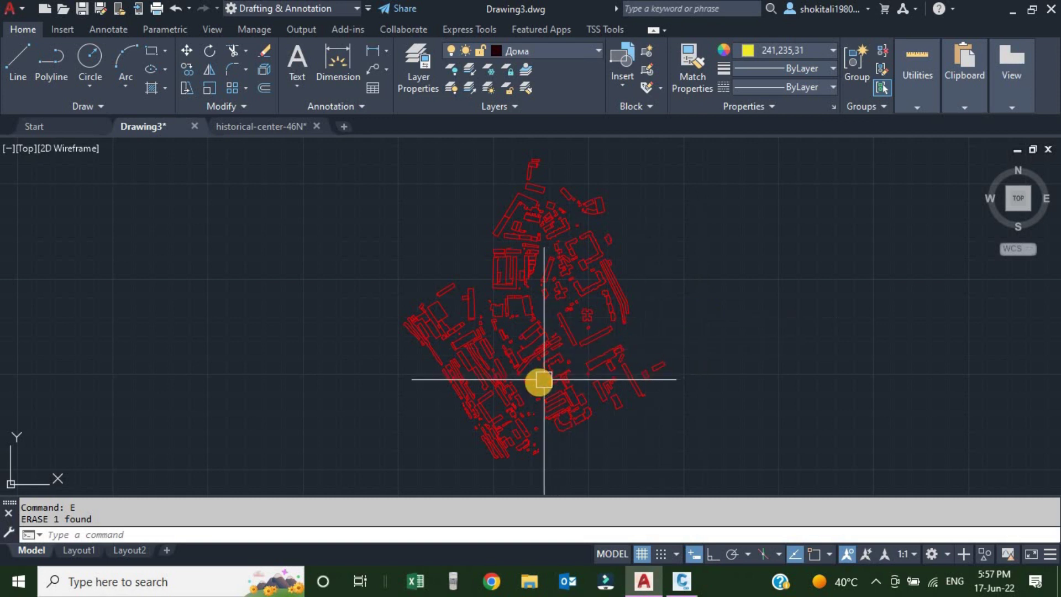
# Examine the red building outlines across the whole site plan, from individual buildings to the full extent
pyautogui.scroll(10, 540, 376)
pyautogui.scroll(-8, 548, 353)
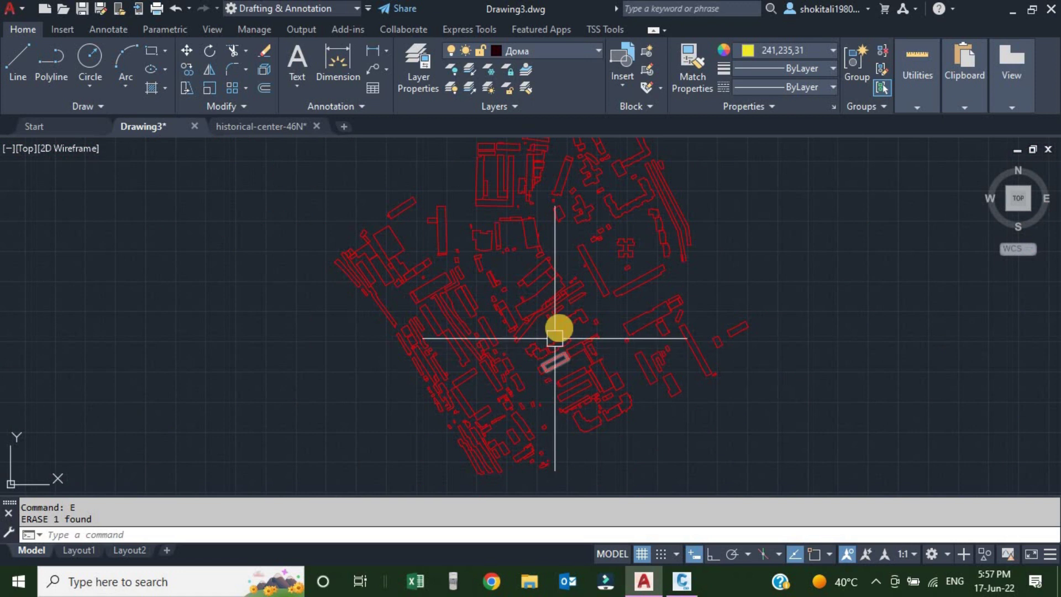
pyautogui.scroll(6, 531, 277)
pyautogui.scroll(-4, 552, 292)
pyautogui.scroll(5, 620, 292)
pyautogui.scroll(-6, 635, 306)
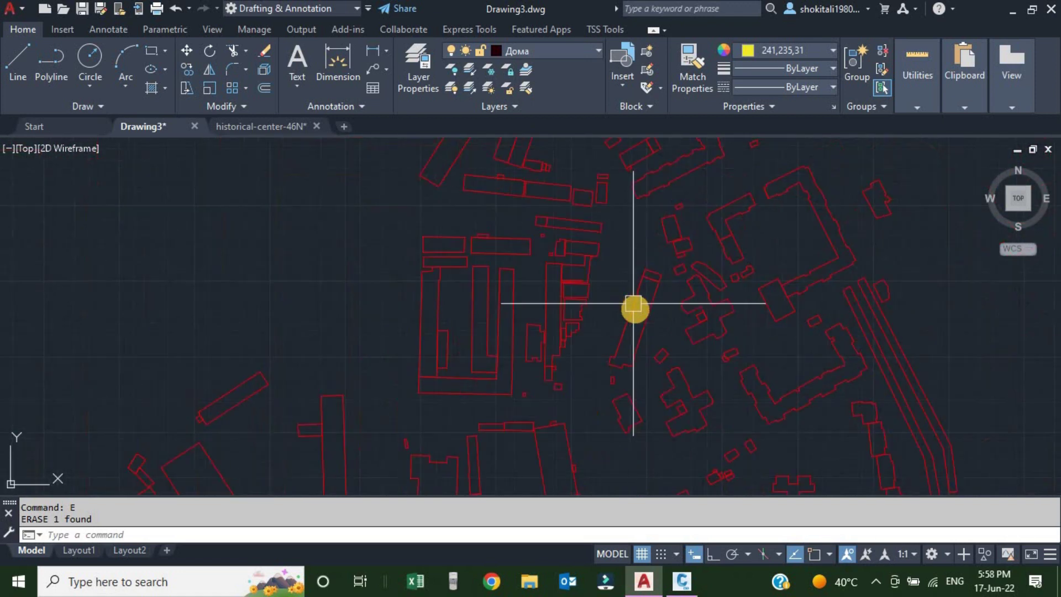
pyautogui.scroll(3, 592, 308)
pyautogui.click(560, 266)
pyautogui.scroll(-5, 635, 315)
pyautogui.press('Escape')
pyautogui.scroll(-3, 631, 361)
pyautogui.scroll(4, 630, 360)
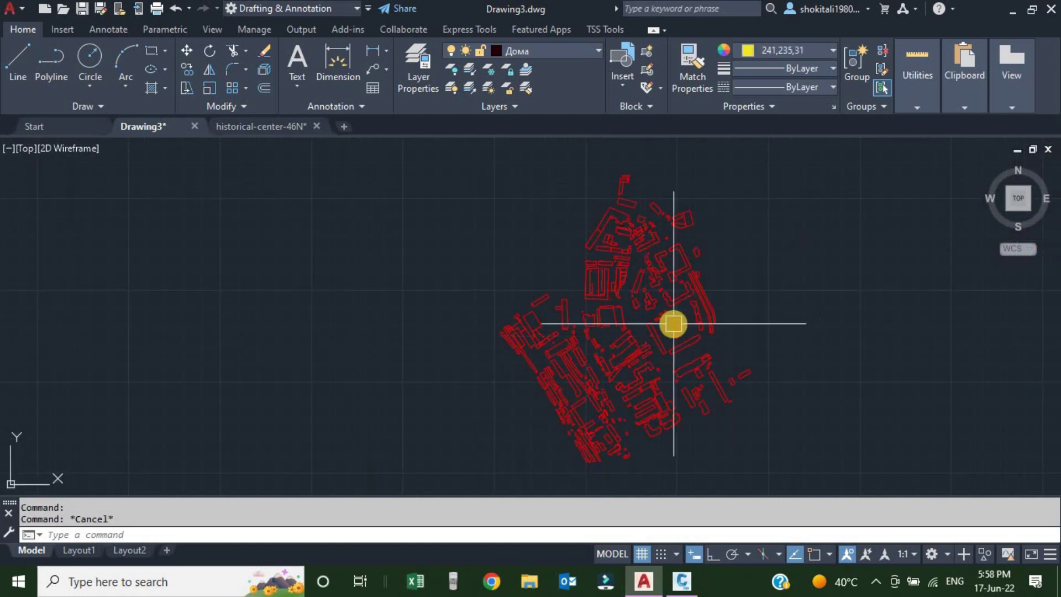
pyautogui.moveTo(724, 384); pyautogui.dragTo(665, 369, button='middle')
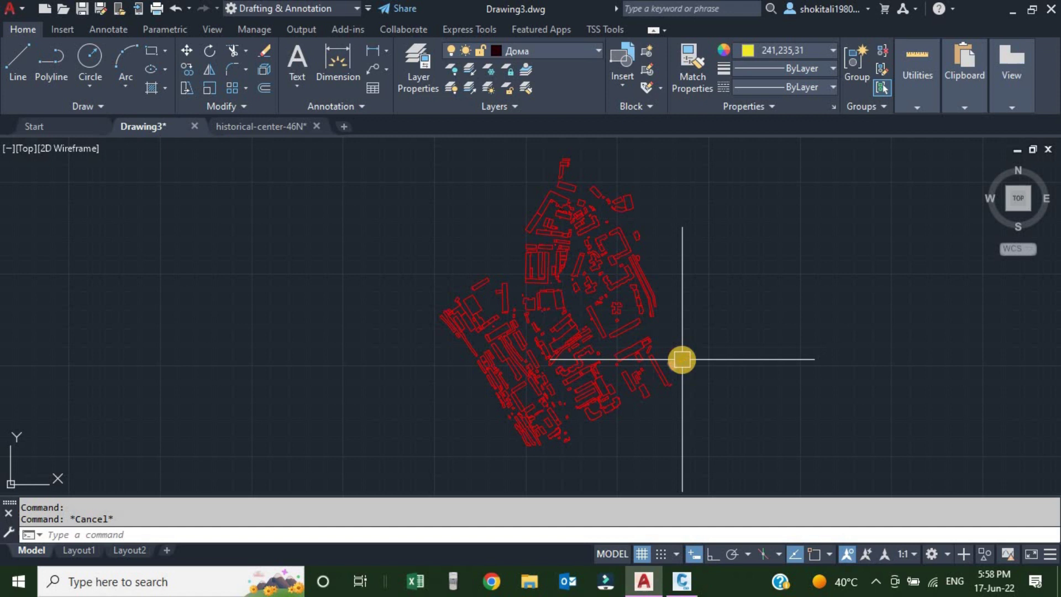
pyautogui.scroll(3, 592, 375)
pyautogui.scroll(-7, 593, 385)
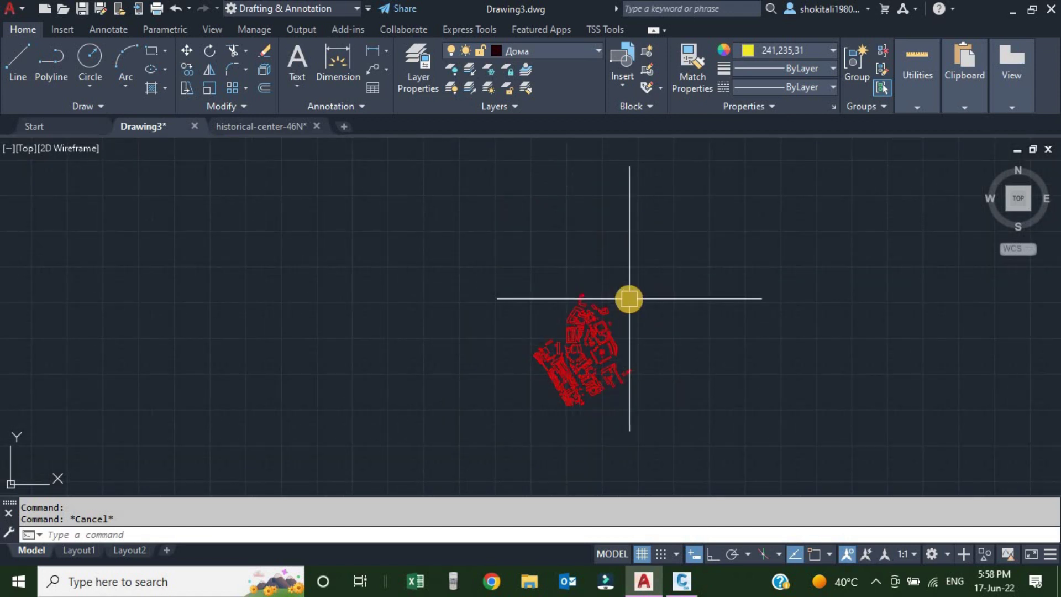
pyautogui.scroll(4, 590, 360)
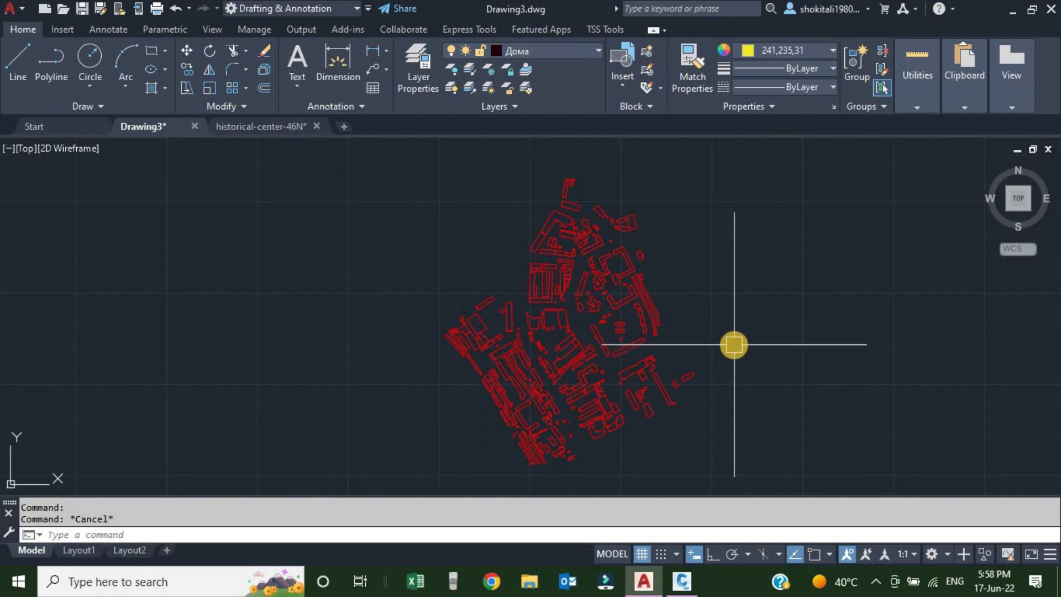
# Load the LISP routine A2 modified.lsp from the Downloads folder into the drawing session
pyautogui.write('ap')
pyautogui.press('Return')
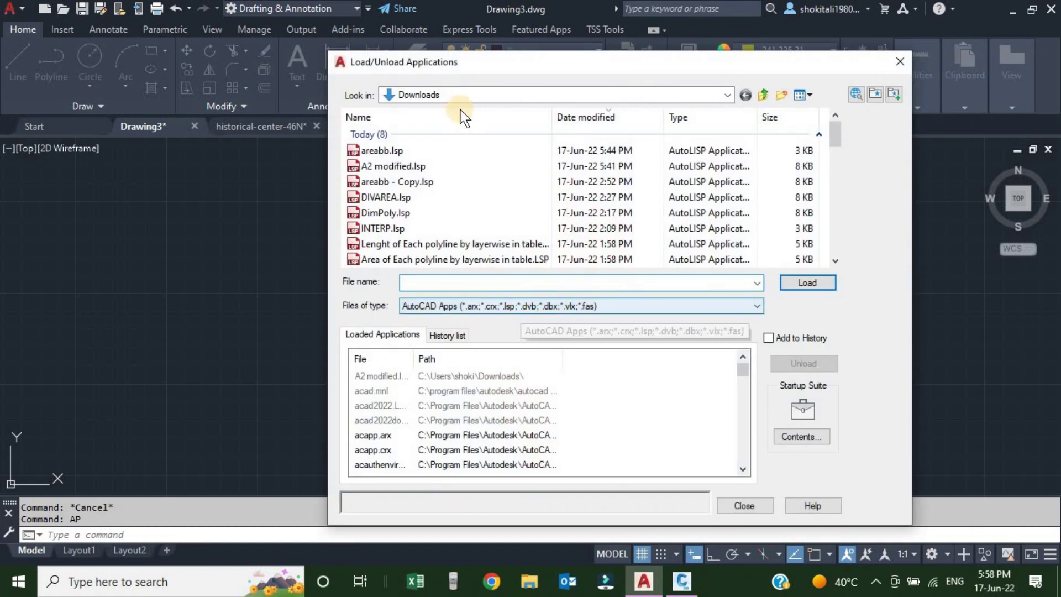
pyautogui.click(385, 167)
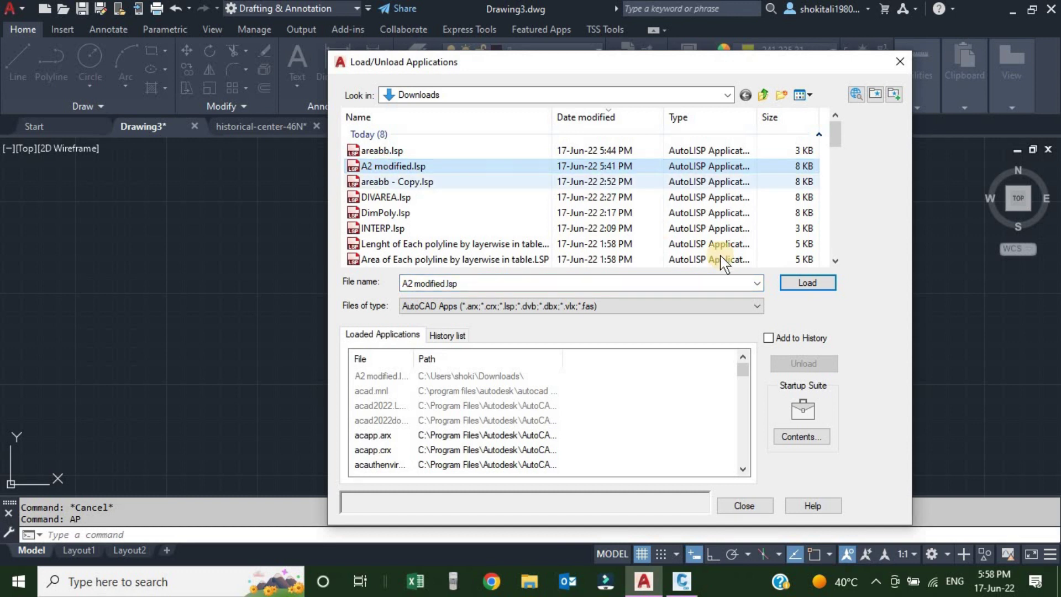
pyautogui.click(803, 284)
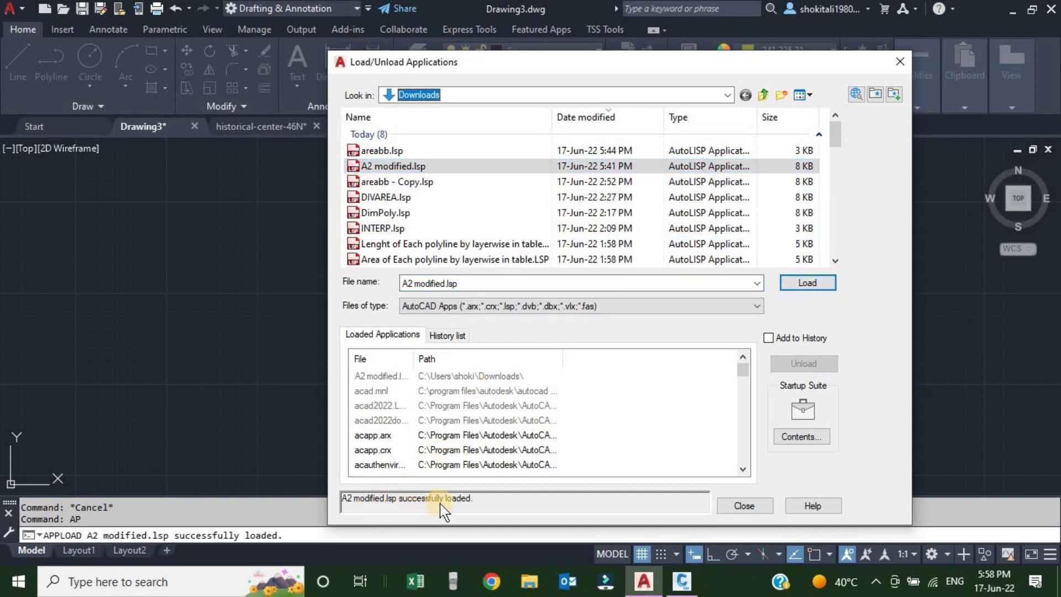
pyautogui.click(743, 506)
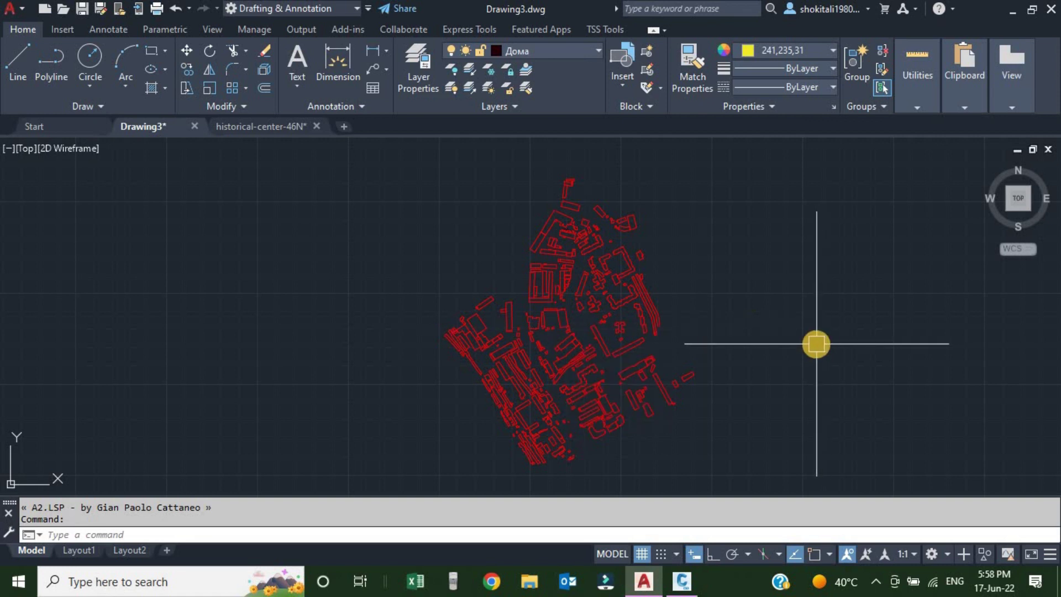
# Run the A2 command on all the red building outlines to label each one with its area
pyautogui.write('A2')
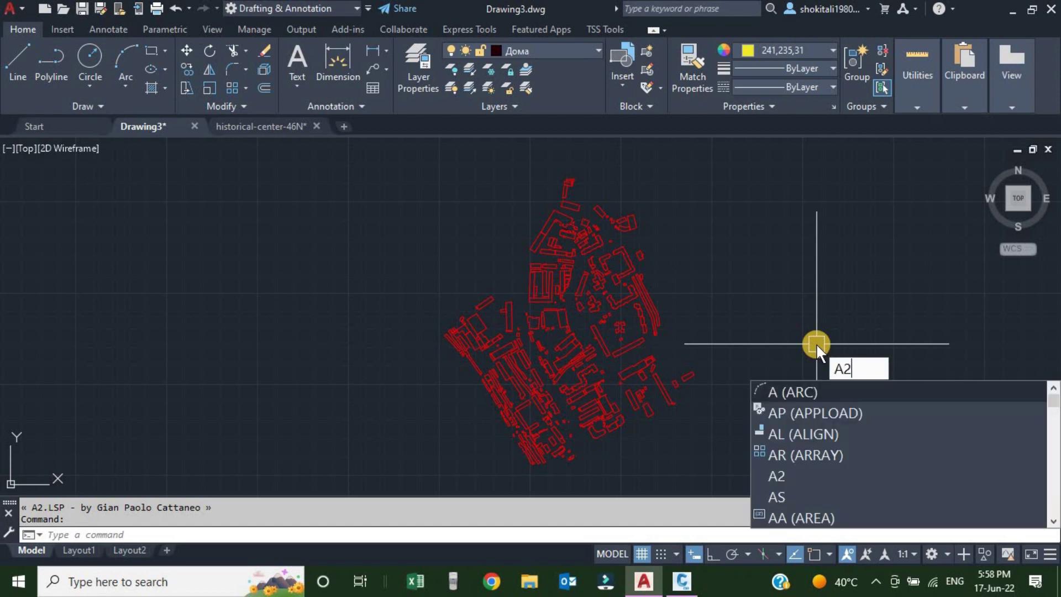
pyautogui.press('Return')
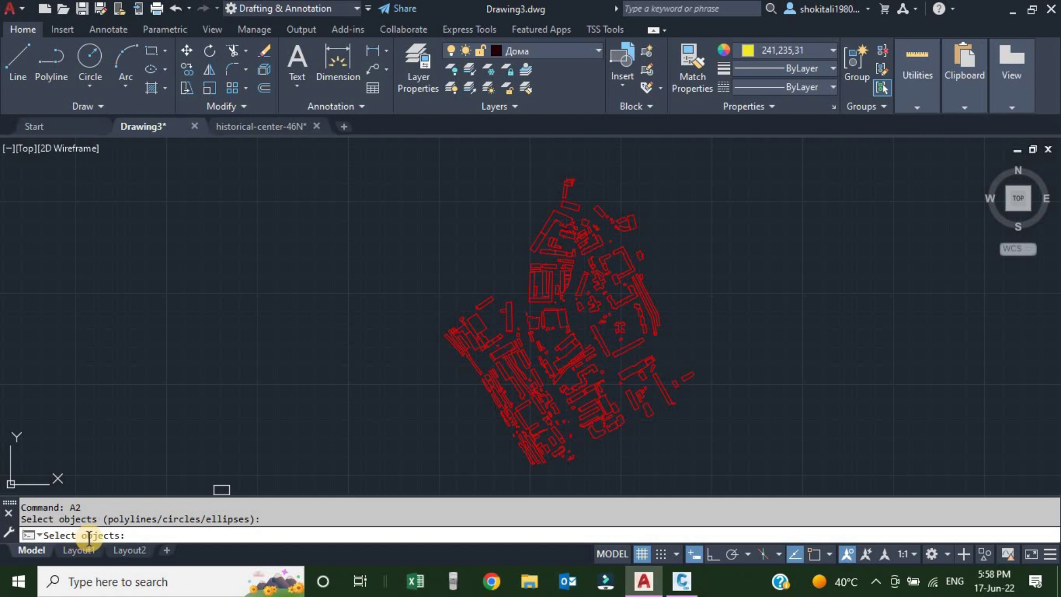
pyautogui.scroll(-5, 494, 320)
pyautogui.scroll(5, 520, 333)
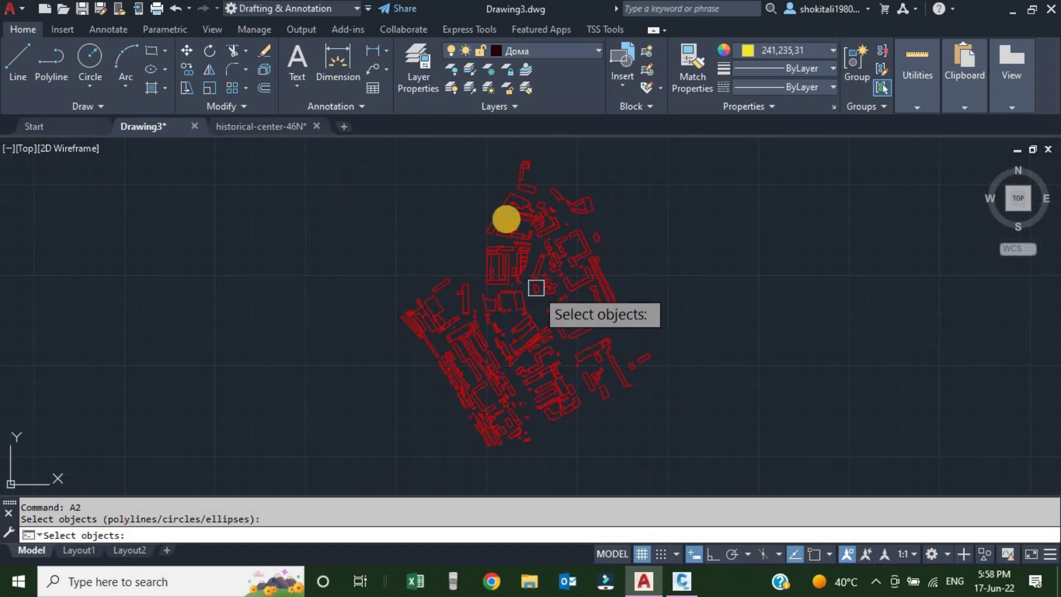
pyautogui.scroll(-4, 590, 232)
pyautogui.click(714, 378)
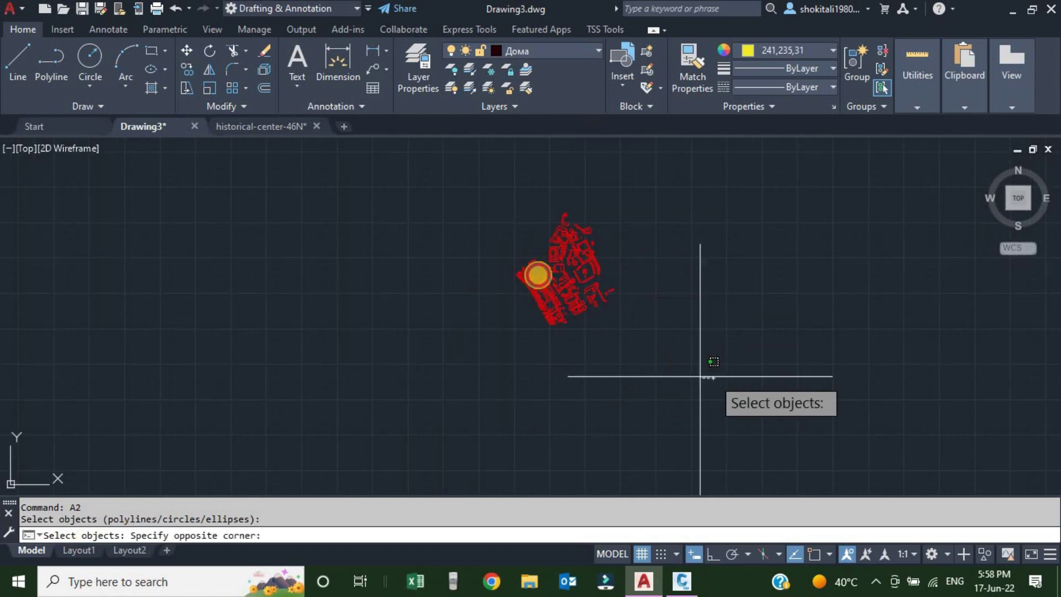
pyautogui.click(445, 195)
pyautogui.scroll(5, 568, 234)
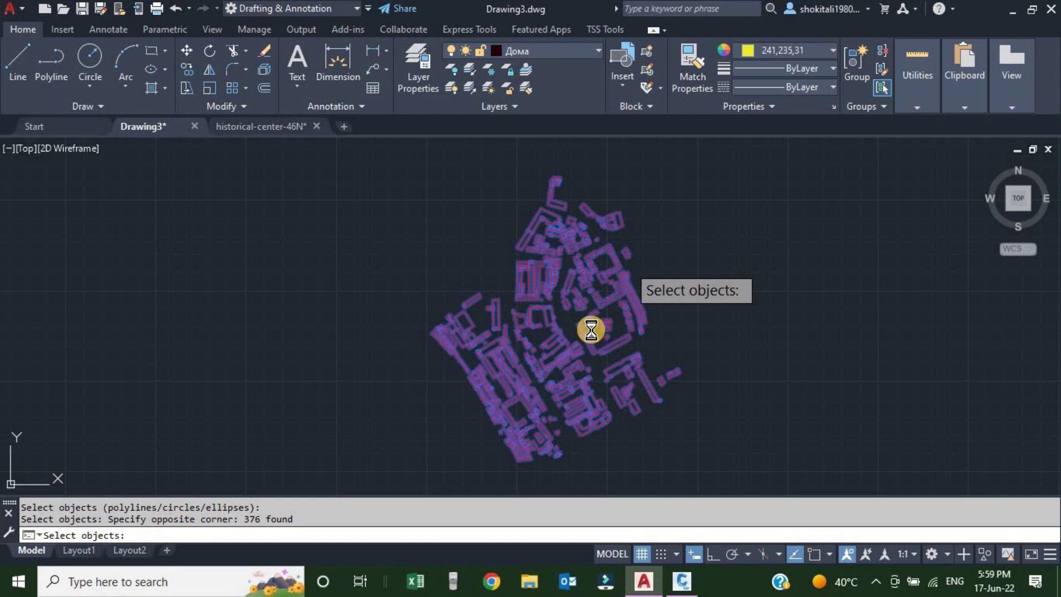
# Select all the yellow area labels by similarity and set their text height to 1
pyautogui.scroll(7, 581, 332)
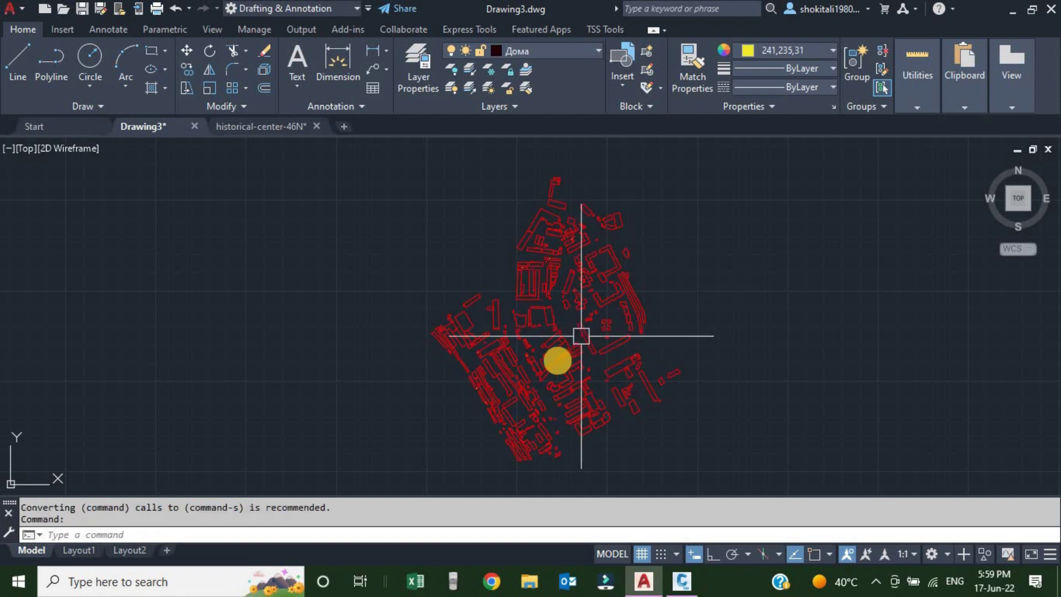
pyautogui.scroll(8, 535, 326)
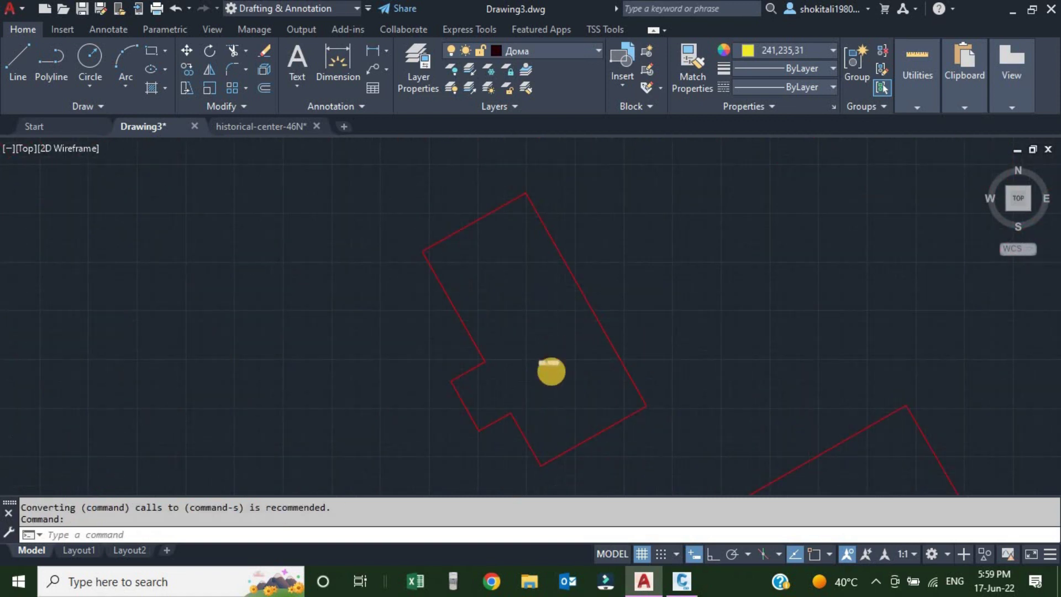
pyautogui.click(547, 374)
pyautogui.rightClick(542, 326)
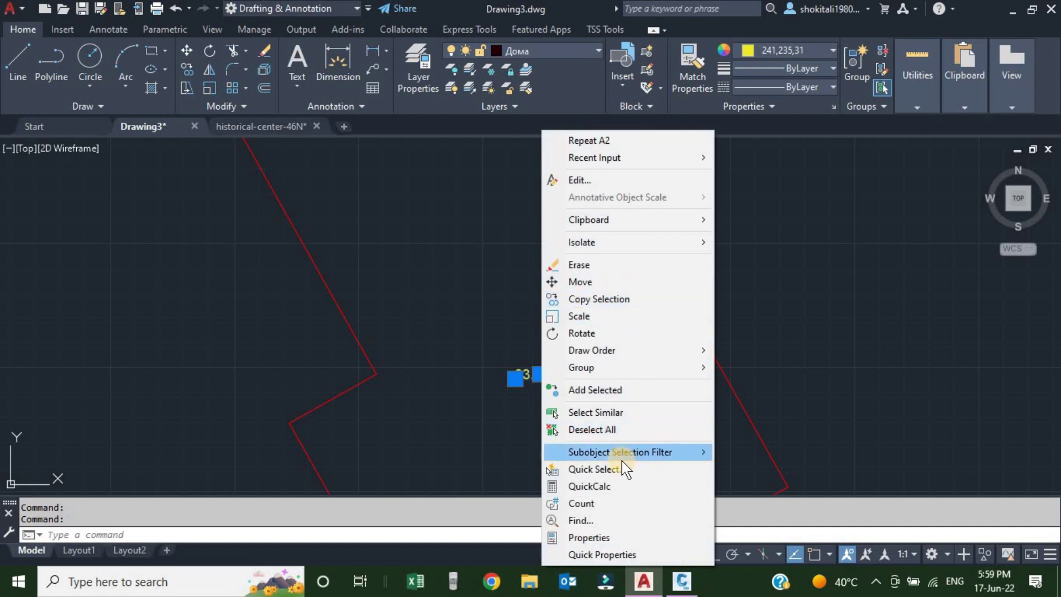
pyautogui.click(596, 412)
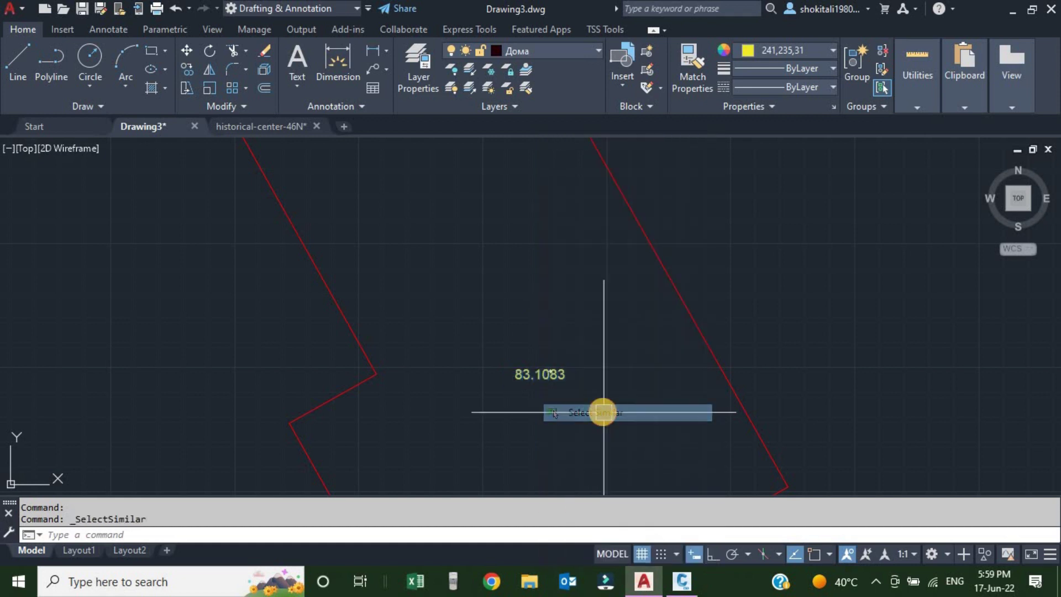
pyautogui.hotkey('ctrl', '1')
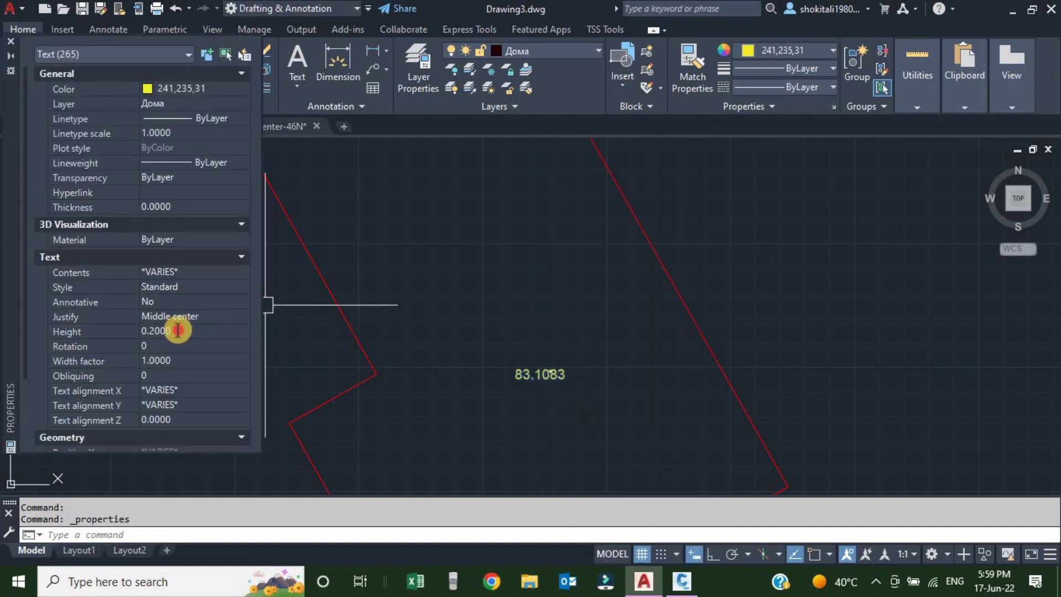
pyautogui.click(178, 330)
pyautogui.write('1')
pyautogui.press('Return')
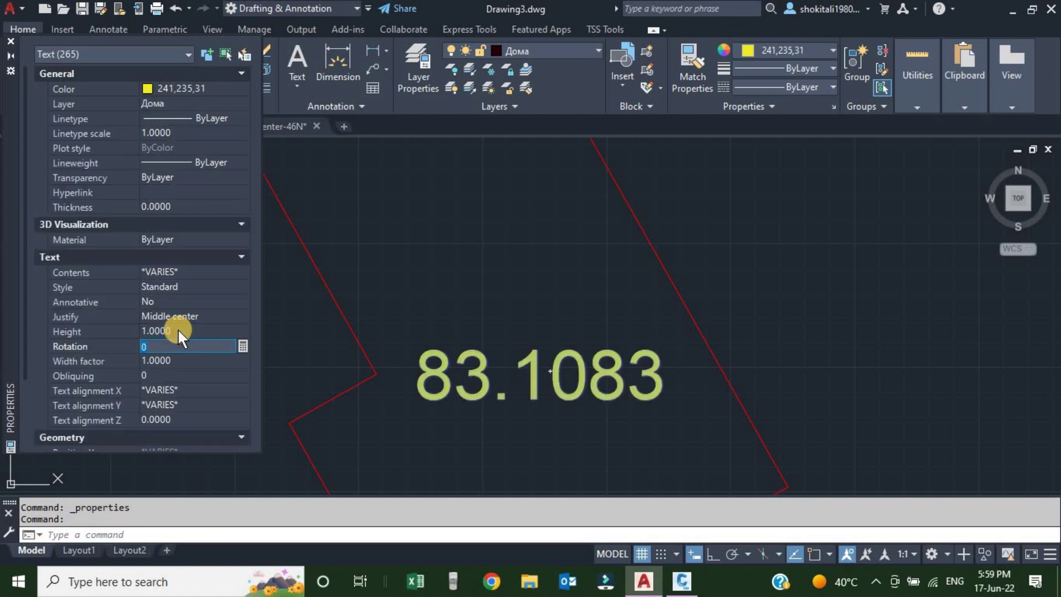
pyautogui.press('Escape')
pyautogui.press('Escape')
# Examine the enlarged area labels inside large and small buildings across the site plan
pyautogui.scroll(-5, 628, 290)
pyautogui.scroll(-3, 628, 289)
pyautogui.scroll(8, 628, 315)
pyautogui.scroll(4, 791, 334)
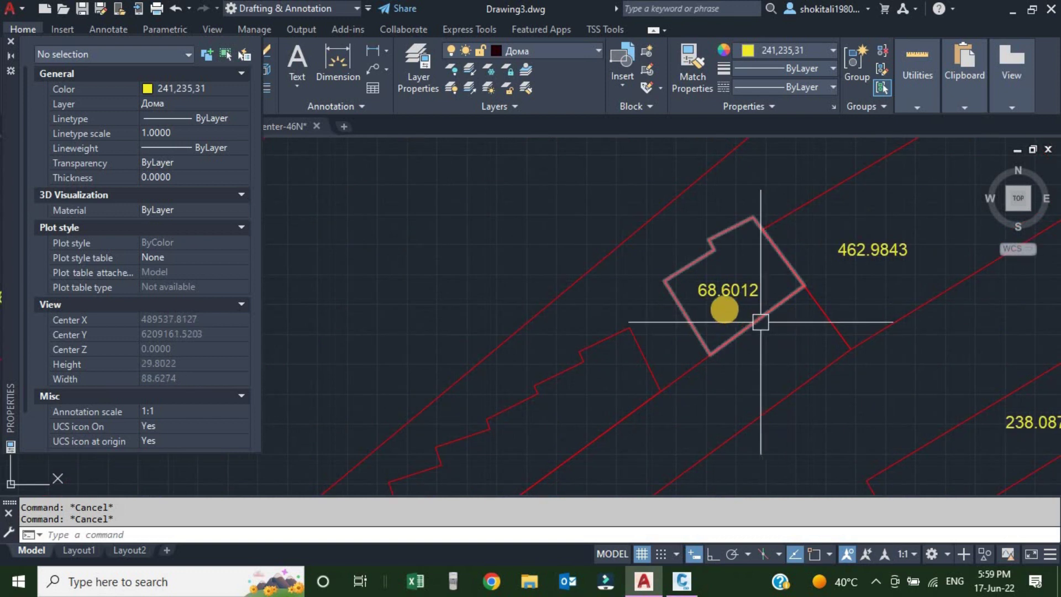
pyautogui.scroll(-12, 722, 303)
pyautogui.scroll(14, 648, 296)
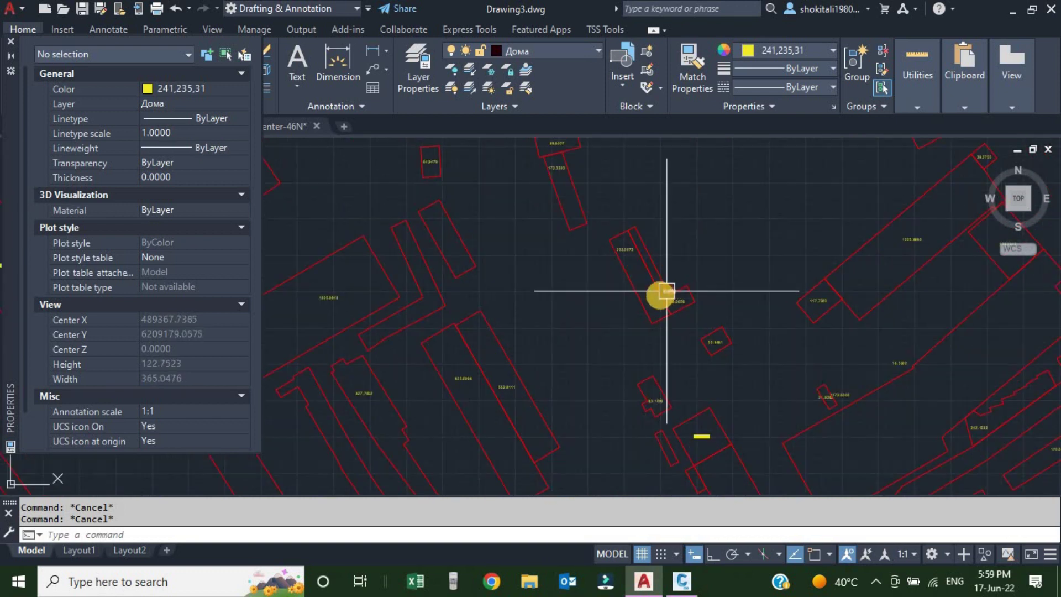
pyautogui.scroll(-4, 679, 311)
pyautogui.scroll(-10, 679, 311)
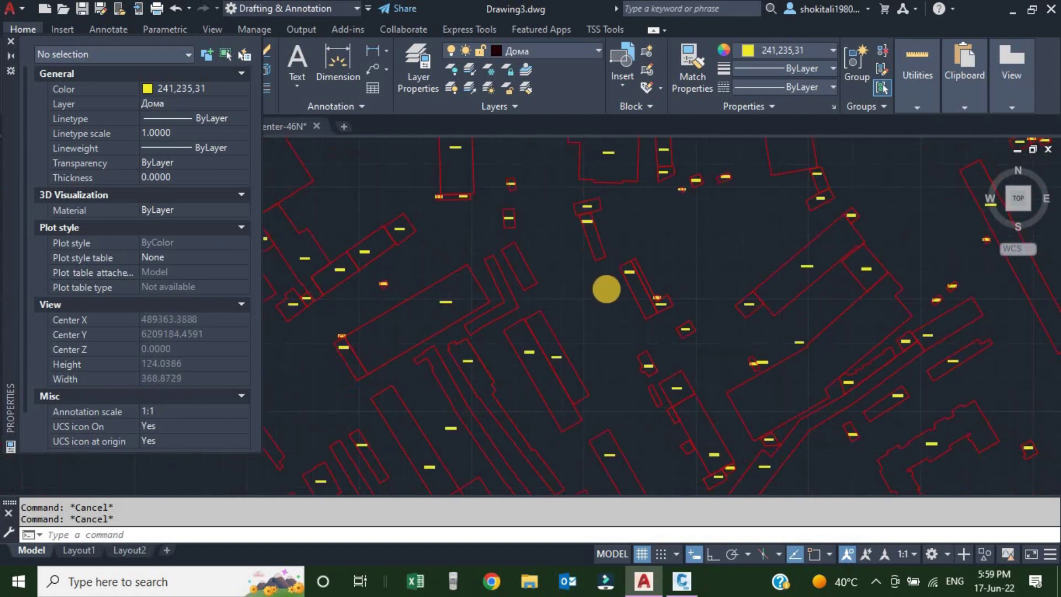
pyautogui.scroll(4, 564, 327)
pyautogui.scroll(10, 514, 345)
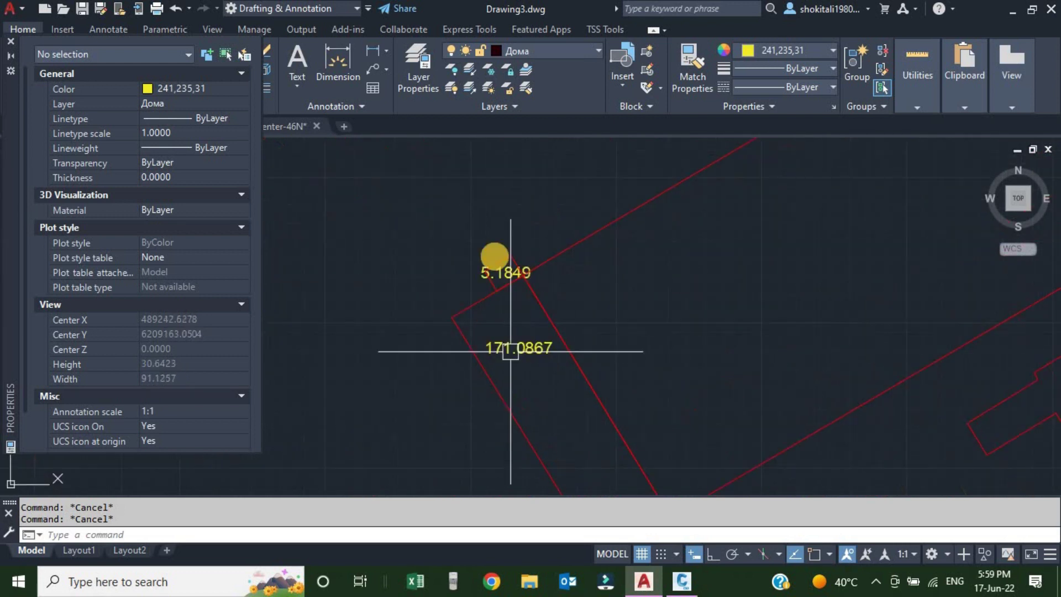
pyautogui.scroll(2, 473, 301)
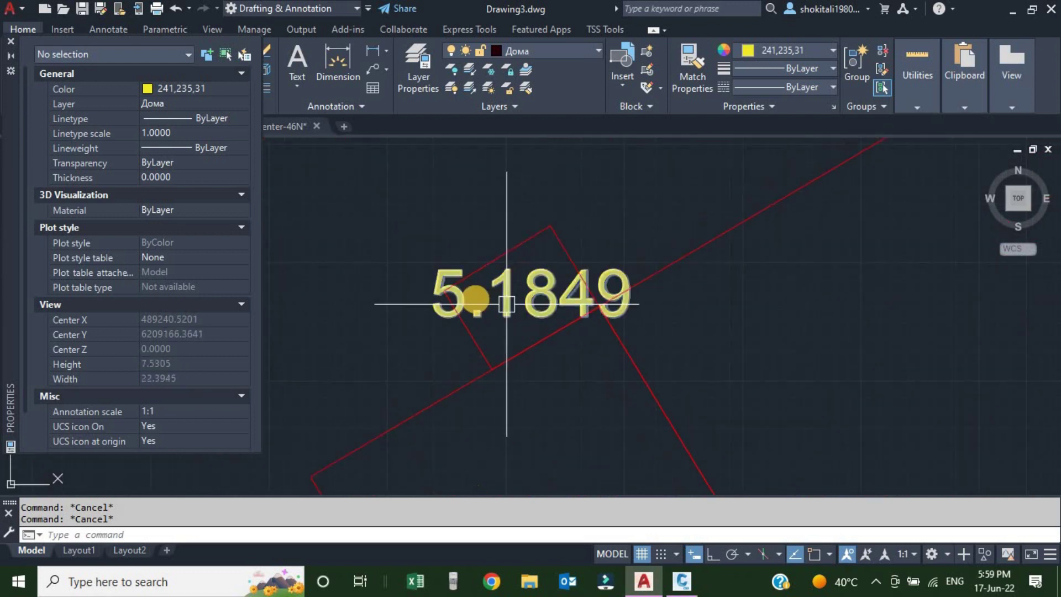
pyautogui.scroll(-20, 552, 286)
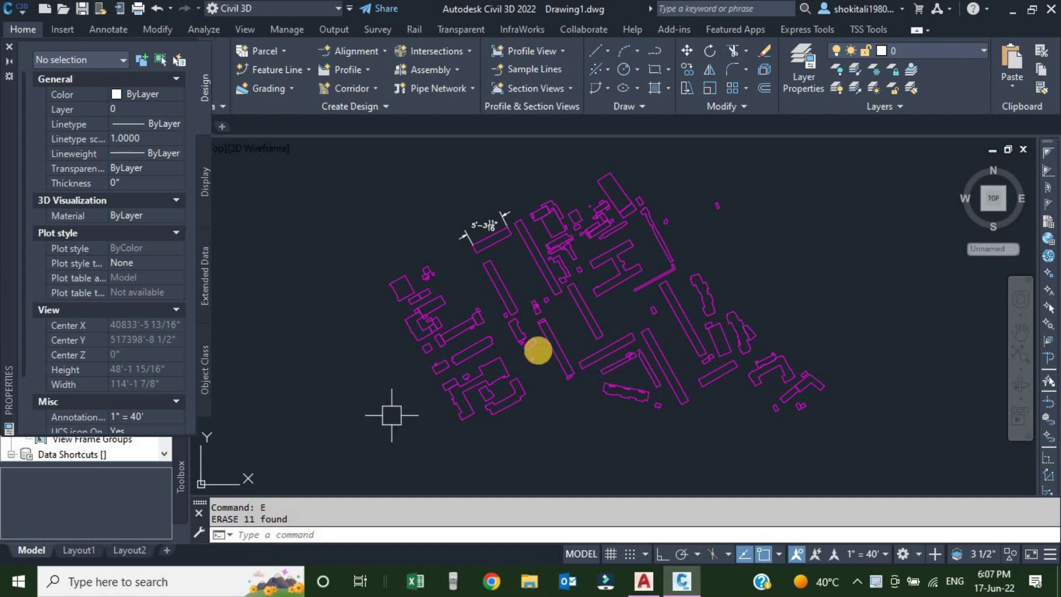
# In Civil 3D, load the LISP routine areabb.lsp from the Downloads folder
pyautogui.scroll(2, 541, 349)
pyautogui.scroll(-2, 544, 345)
pyautogui.moveTo(579, 324); pyautogui.dragTo(552, 358, button='middle')
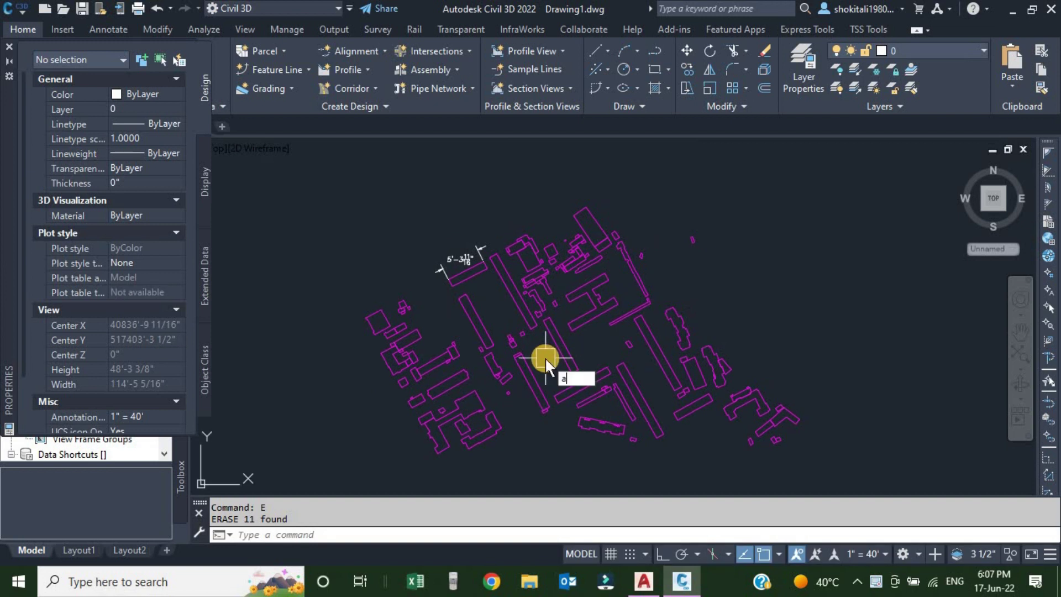
pyautogui.write('p')
pyautogui.press('BackSpace')
pyautogui.press('BackSpace')
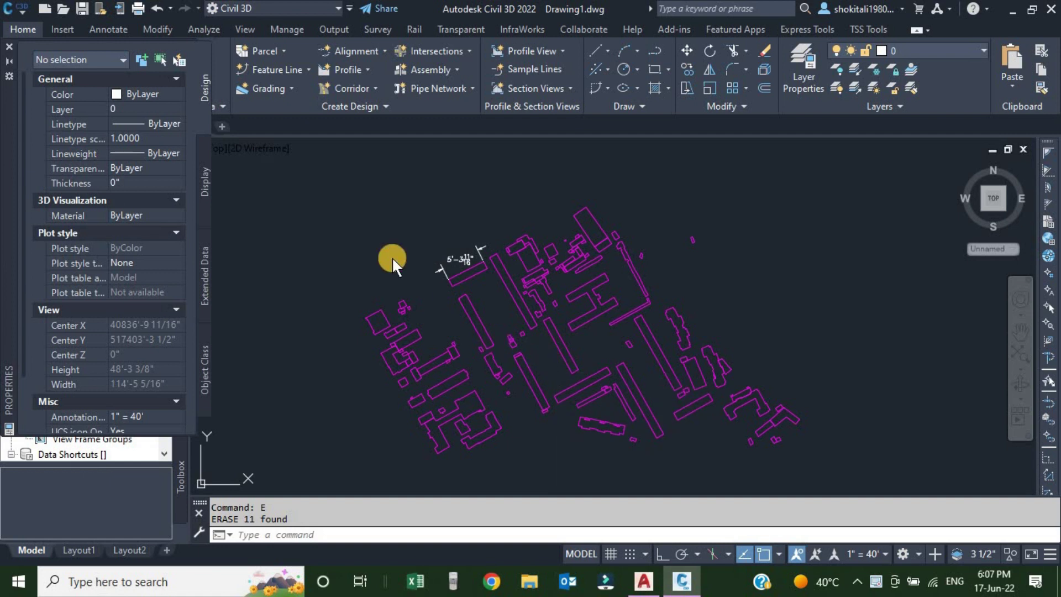
pyautogui.write('ap')
pyautogui.press('Return')
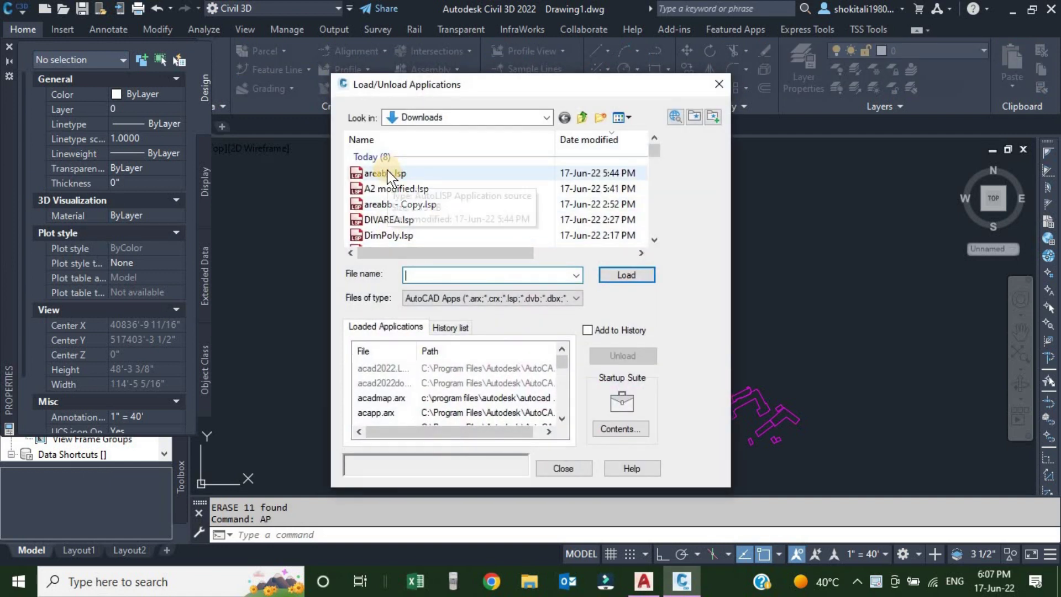
pyautogui.click(387, 173)
pyautogui.click(620, 274)
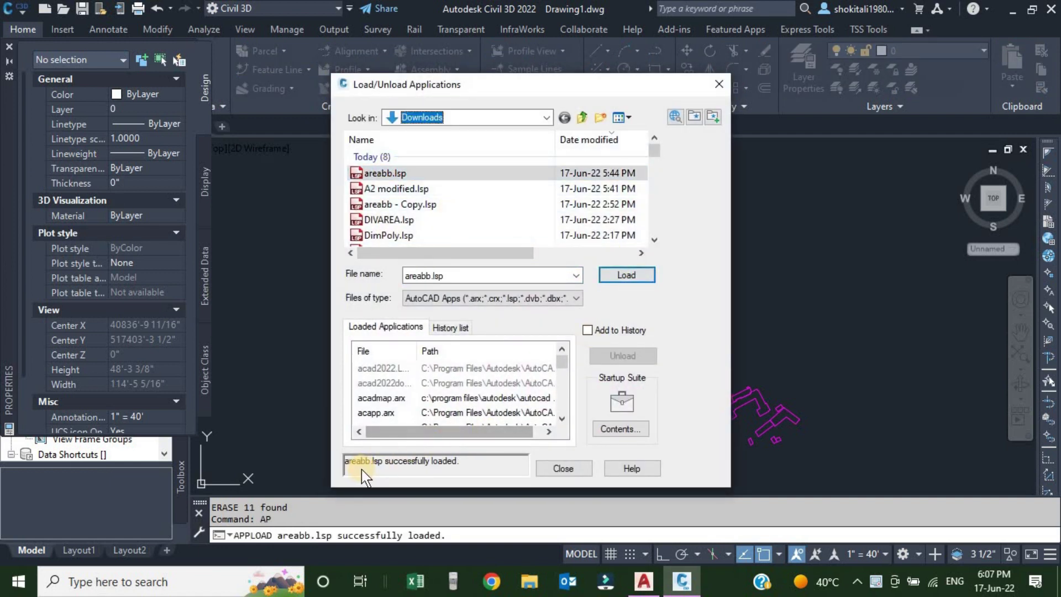
pyautogui.click(565, 469)
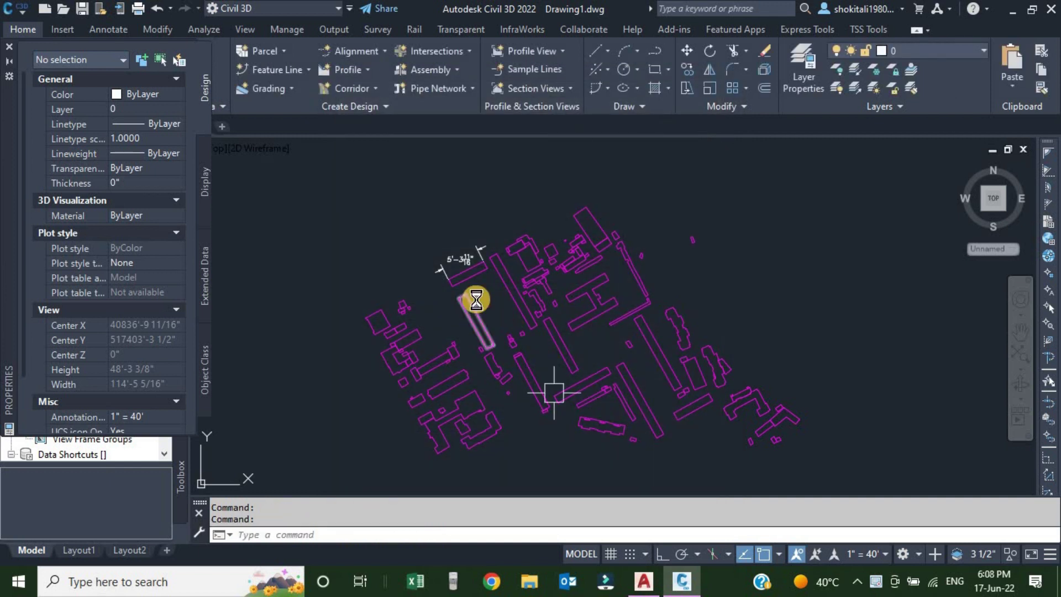
# Try to label all the magenta building outlines with their areas at once using the AREABB command
pyautogui.scroll(2, 457, 272)
pyautogui.moveTo(481, 302)
pyautogui.mouseDown(button='middle')
pyautogui.moveTo(531, 244)
pyautogui.moveTo(517, 250)
pyautogui.mouseUp(button='middle')
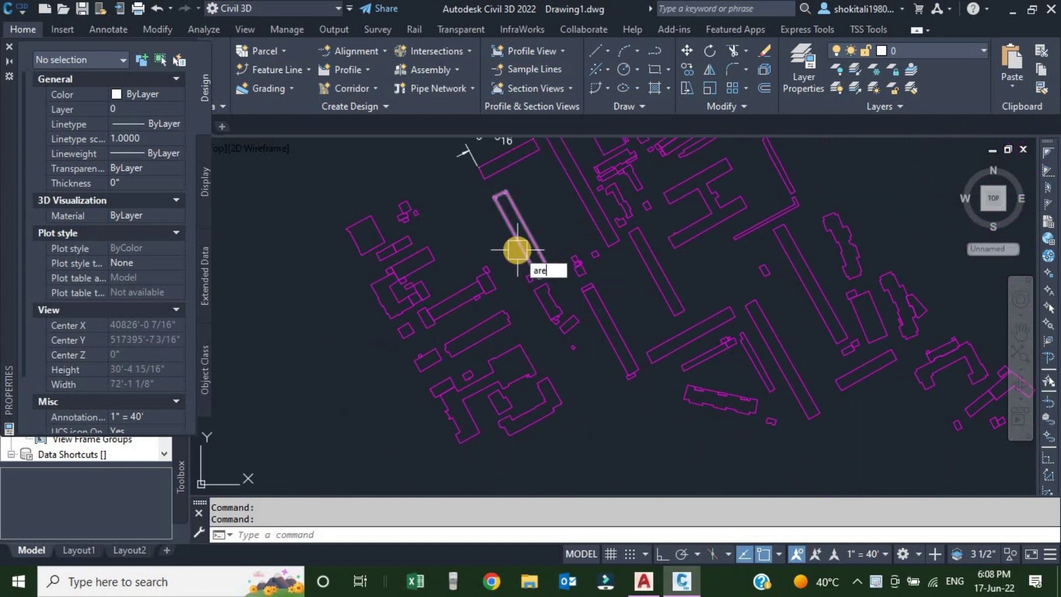
pyautogui.write('bb')
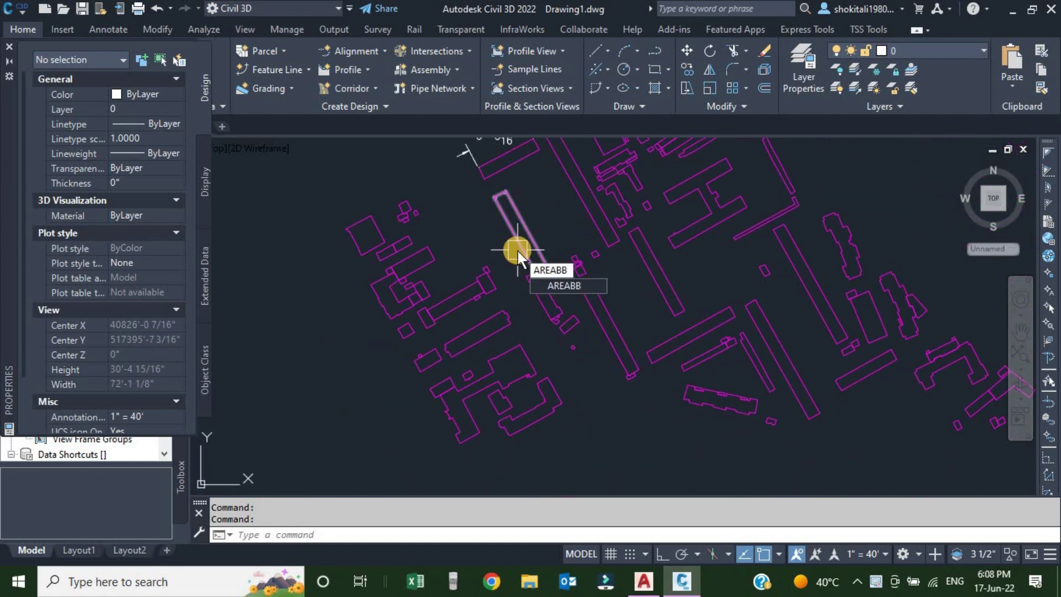
pyautogui.press('Return')
pyautogui.scroll(-2, 512, 266)
pyautogui.scroll(-2, 530, 260)
pyautogui.scroll(1, 549, 254)
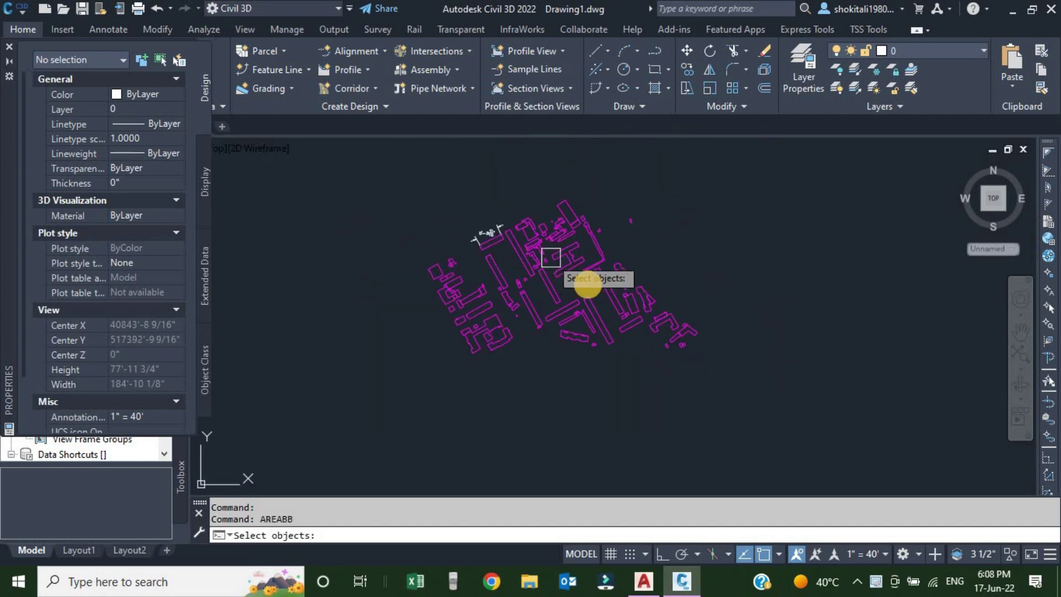
pyautogui.click(779, 376)
pyautogui.click(352, 173)
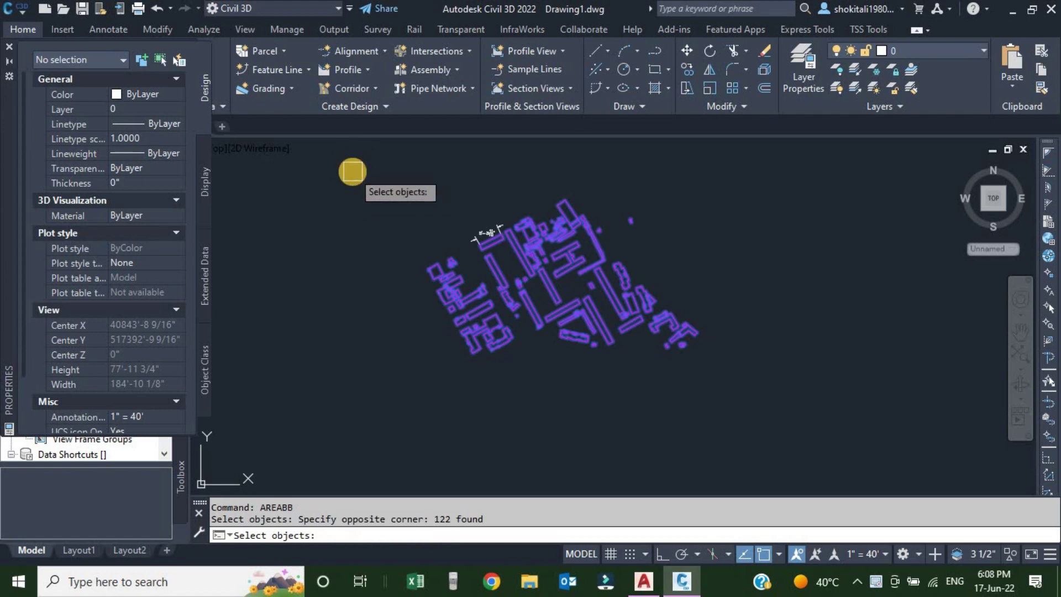
pyautogui.press('Return')
# Erase the oversized area label lying over the building outlines
pyautogui.scroll(4, 481, 312)
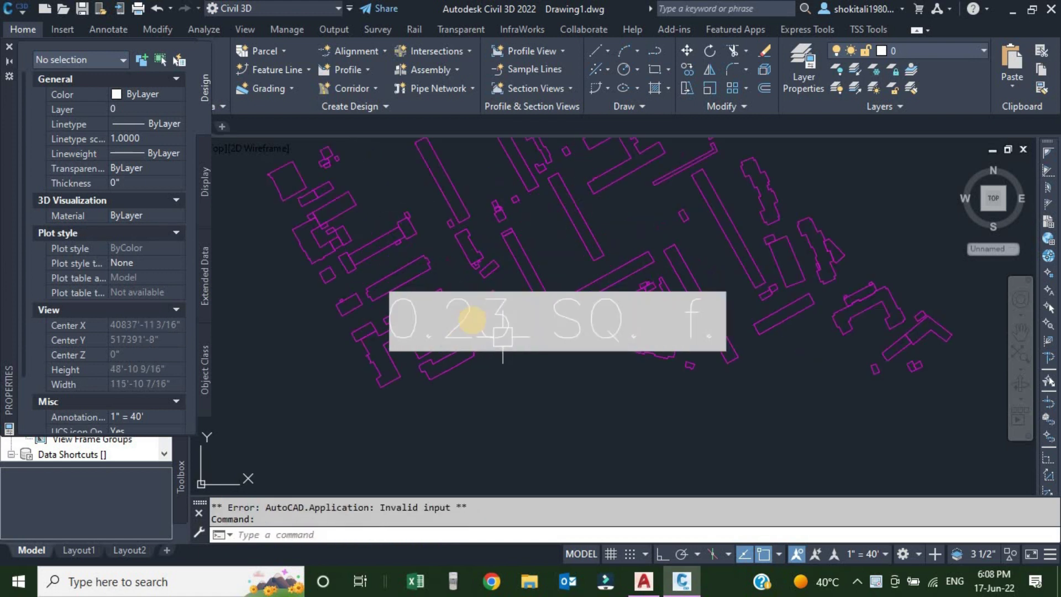
pyautogui.click(461, 289)
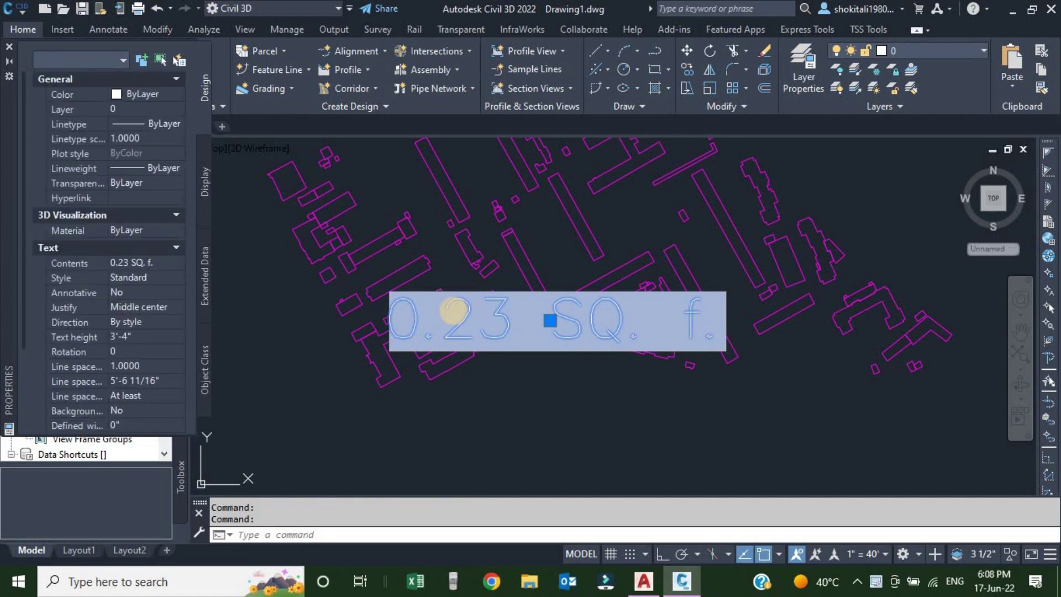
pyautogui.write('e')
pyautogui.press('Return')
# Run AREABB on five individually picked buildings: the large L-shaped one and four neighbouring outlines to its northwest
pyautogui.write('area')
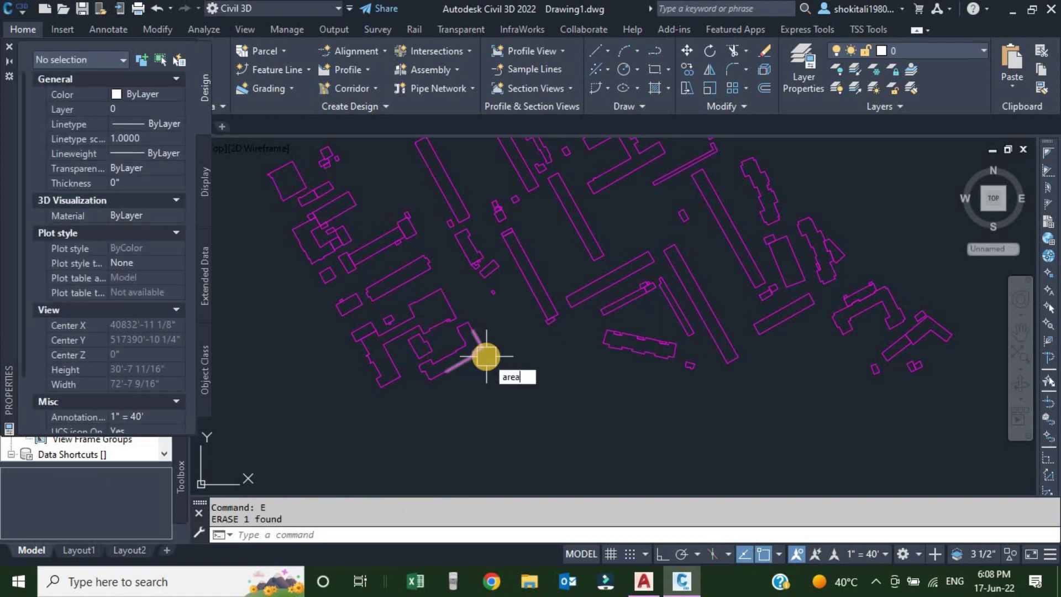
pyautogui.write('bb')
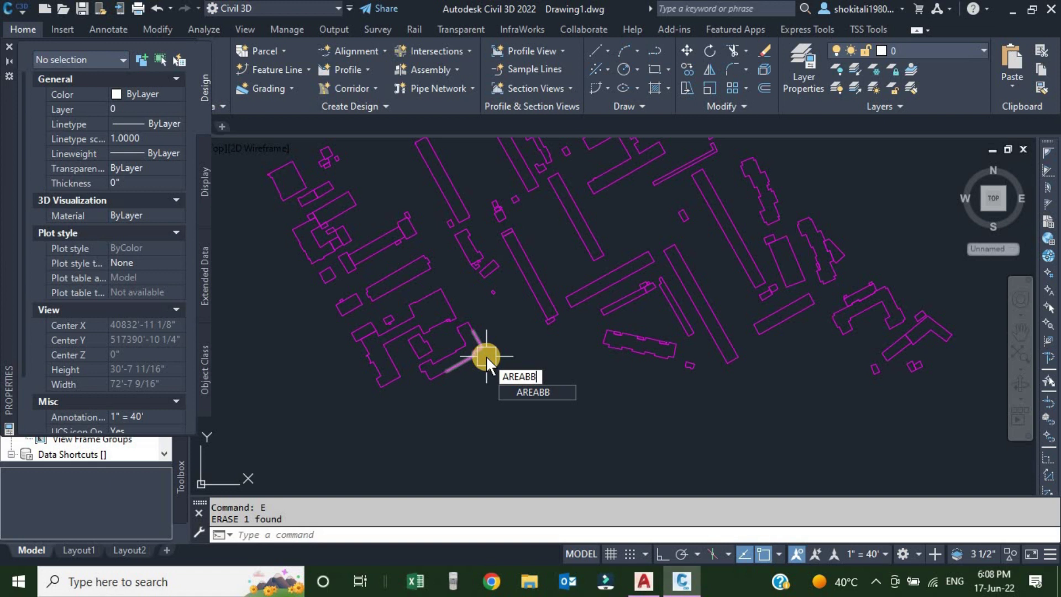
pyautogui.press('Return')
pyautogui.scroll(4, 450, 369)
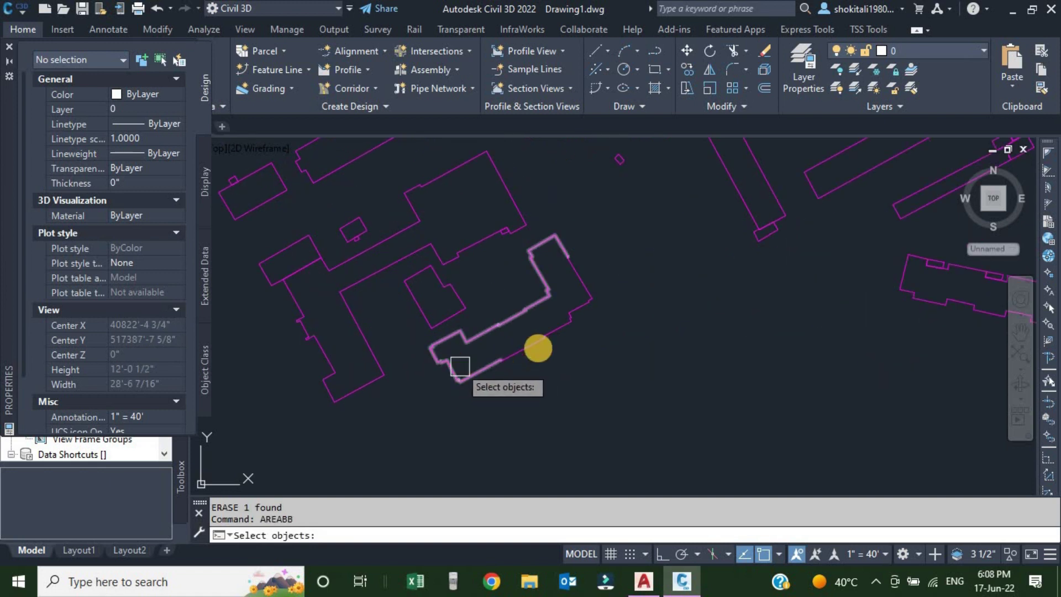
pyautogui.click(479, 246)
pyautogui.moveTo(478, 245); pyautogui.dragTo(545, 327, button='middle')
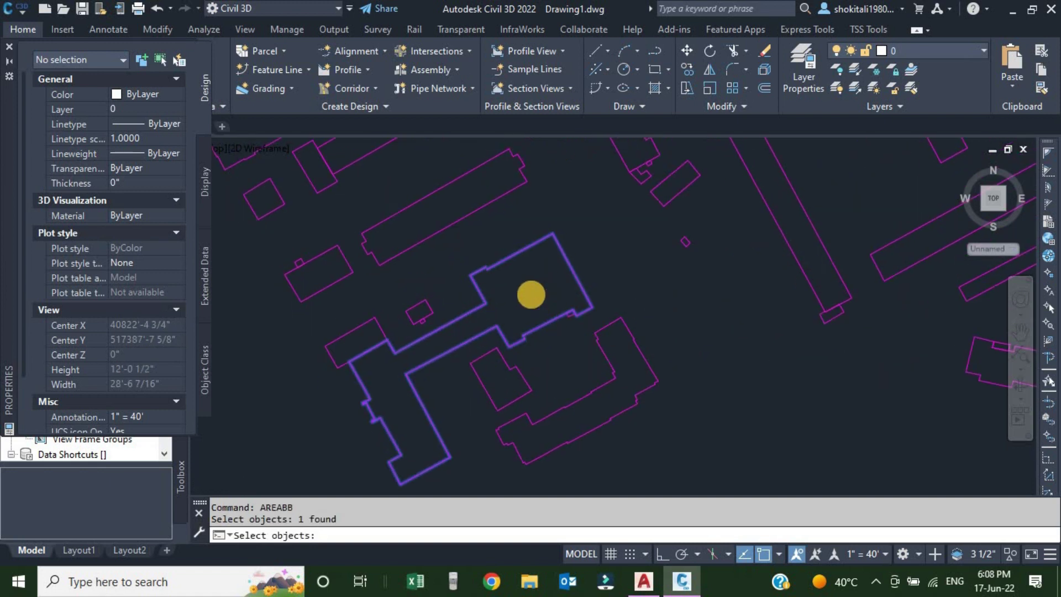
pyautogui.click(477, 204)
pyautogui.click(326, 283)
pyautogui.click(331, 191)
pyautogui.click(353, 169)
pyautogui.scroll(-2, 453, 233)
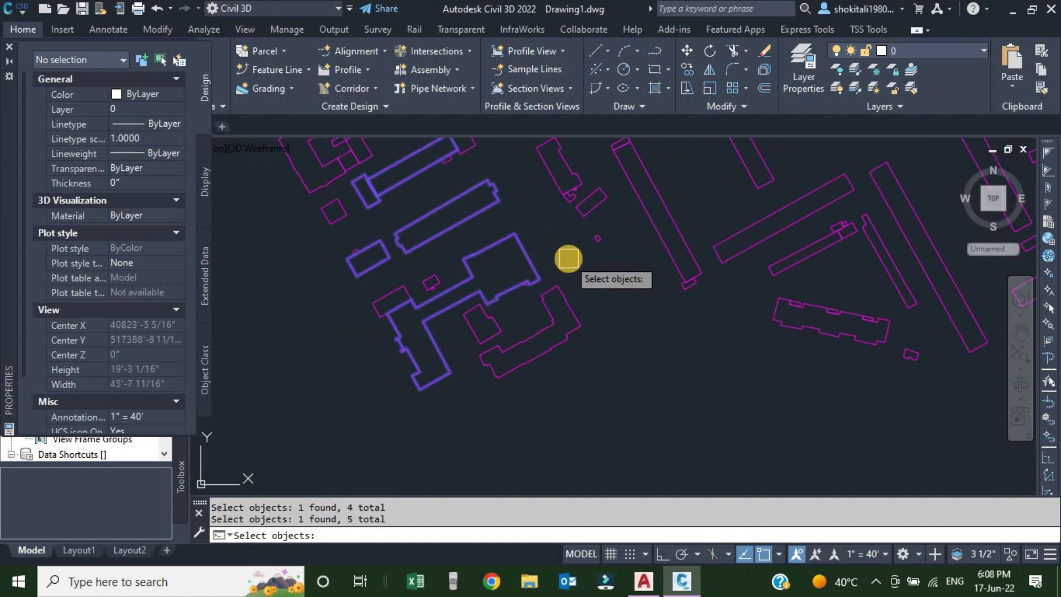
pyautogui.press('Return')
# Select all the overlapping area labels by similarity and set their text height to 2"
pyautogui.scroll(-4, 521, 249)
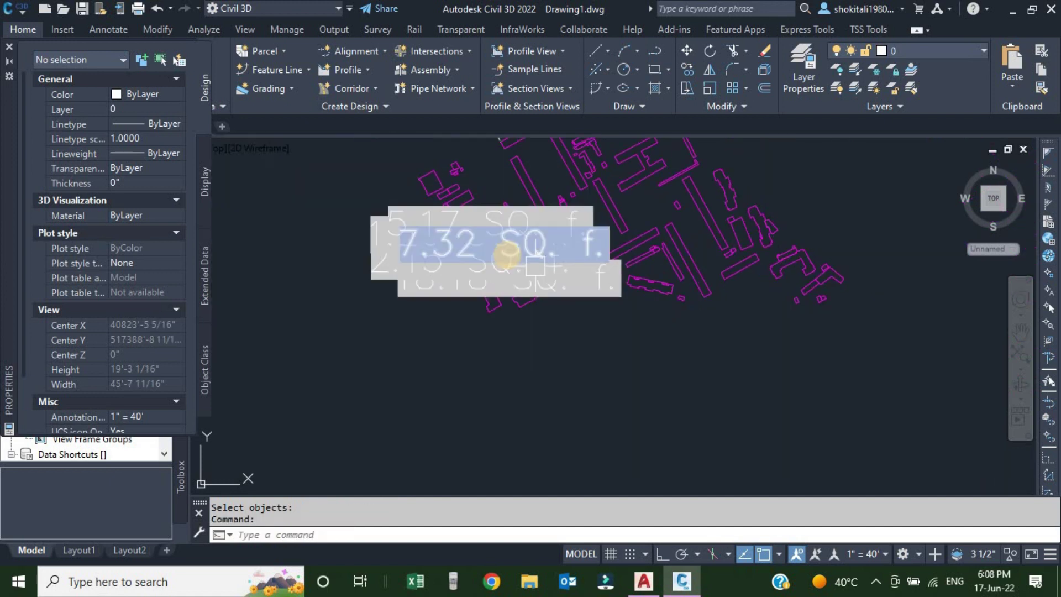
pyautogui.moveTo(506, 256); pyautogui.dragTo(542, 291, button='middle')
pyautogui.scroll(2, 483, 275)
pyautogui.click(442, 244)
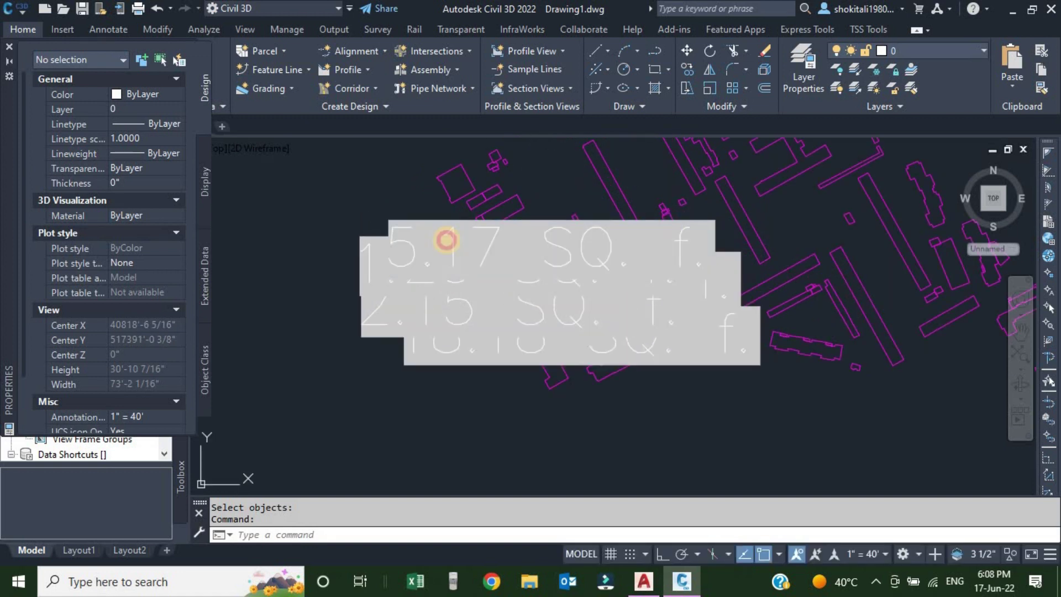
pyautogui.rightClick(445, 241)
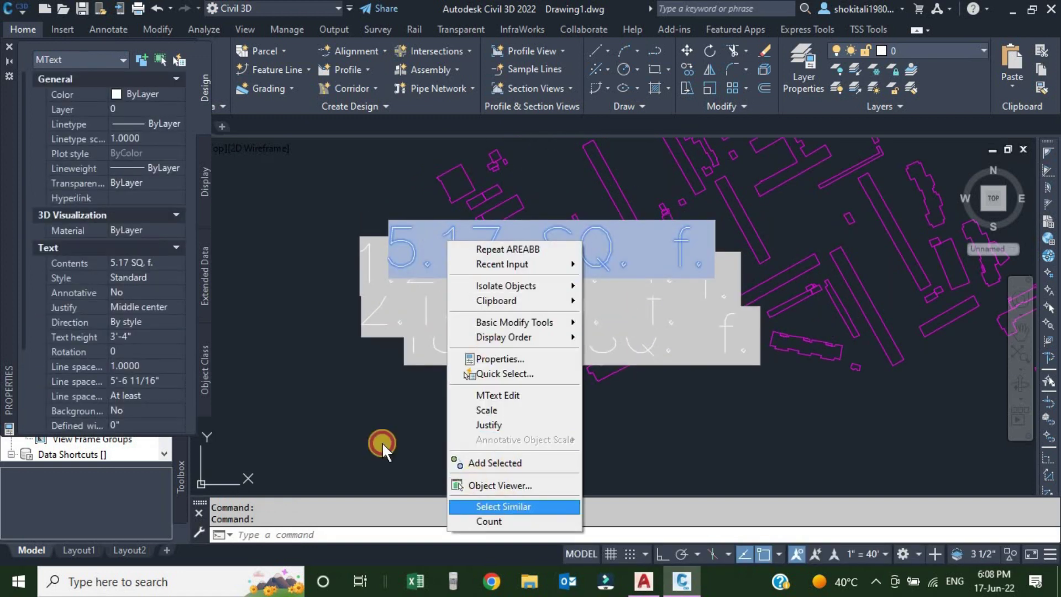
pyautogui.click(504, 506)
pyautogui.click(134, 335)
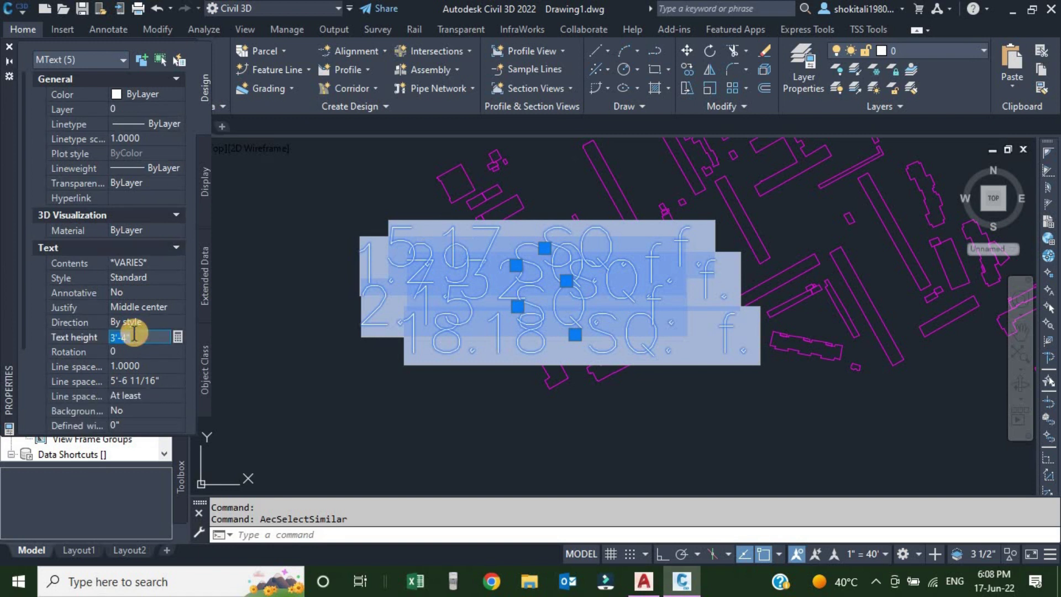
pyautogui.write('2')
pyautogui.press('Return')
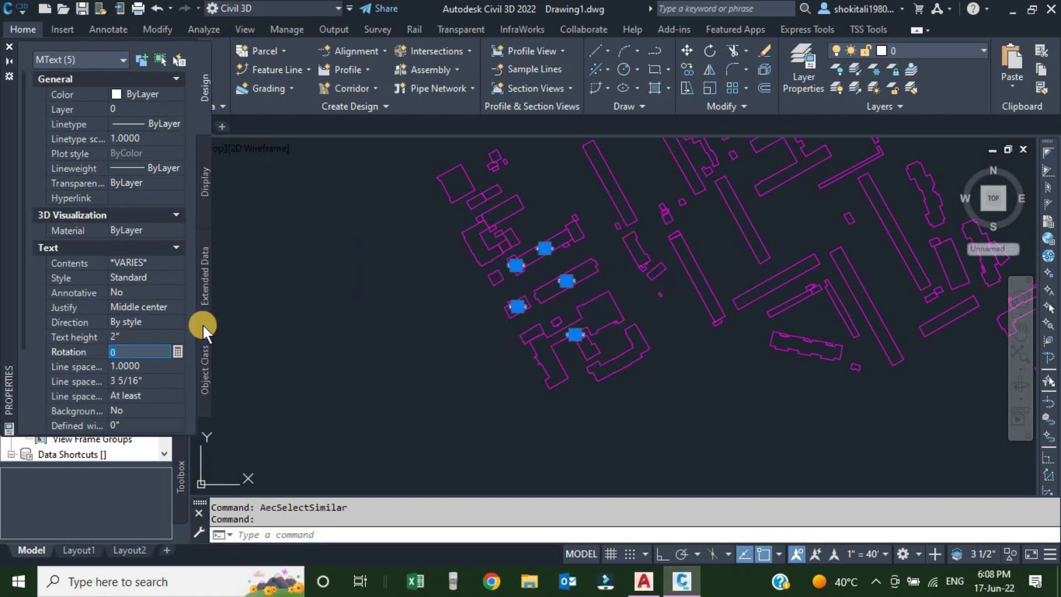
pyautogui.scroll(5, 564, 335)
pyautogui.scroll(-4, 586, 359)
pyautogui.press('Escape')
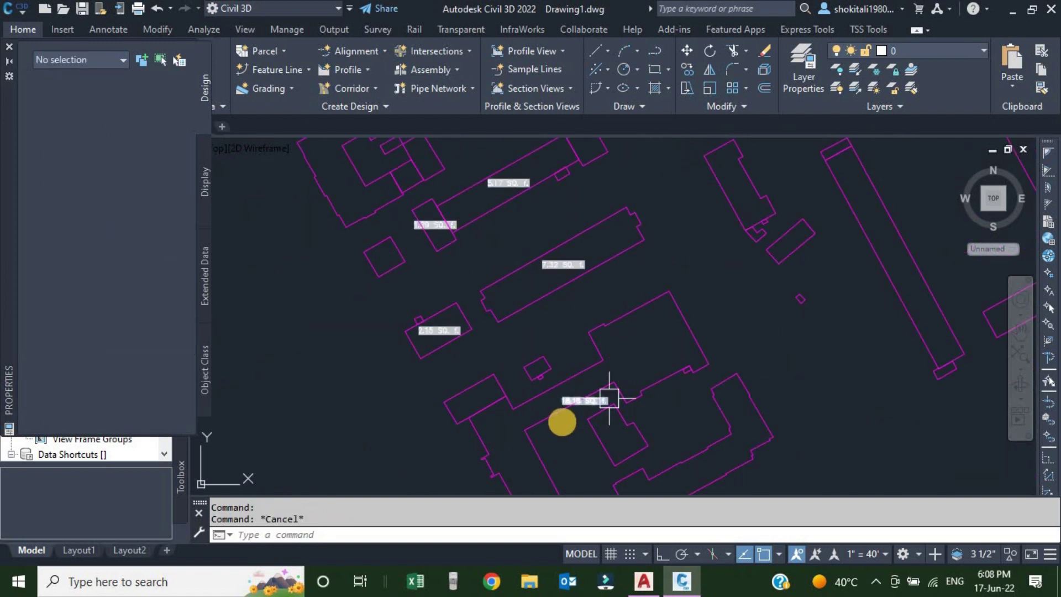
# Examine the resized area labels on the selected buildings, up close on the small rectangular building
pyautogui.scroll(8, 564, 387)
pyautogui.scroll(-8, 528, 343)
pyautogui.moveTo(526, 255); pyautogui.dragTo(614, 413, button='middle')
pyautogui.scroll(2, 243, 304)
pyautogui.moveTo(302, 297); pyautogui.dragTo(519, 323, button='middle')
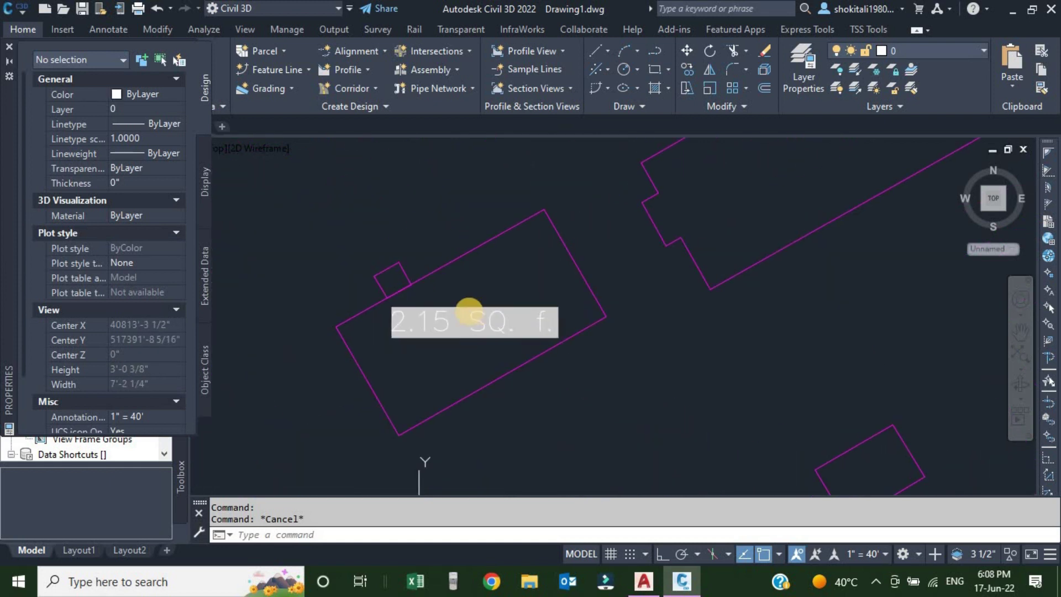
pyautogui.scroll(4, 438, 321)
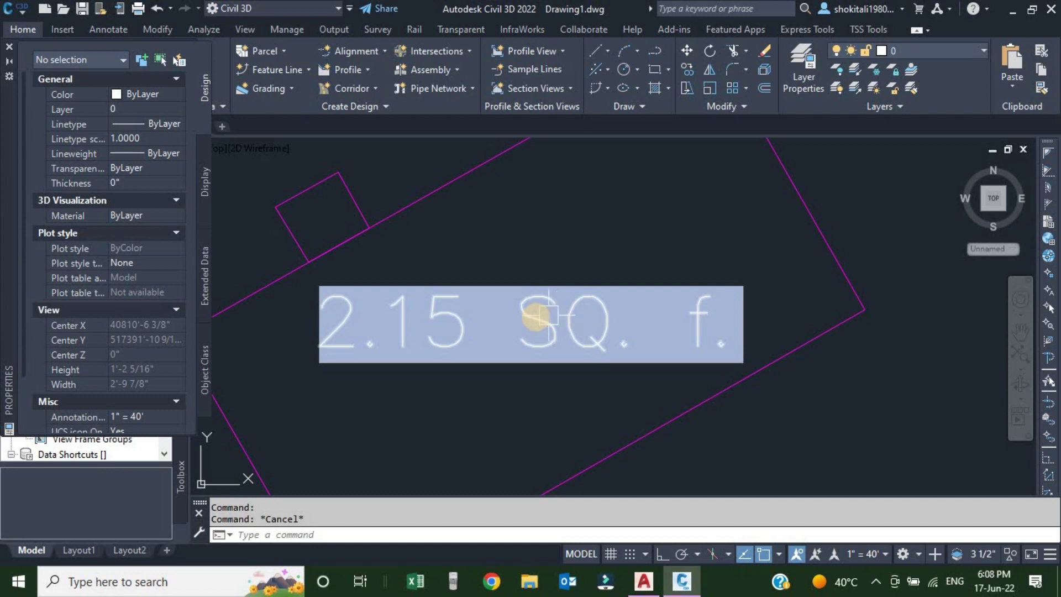
pyautogui.scroll(-8, 535, 317)
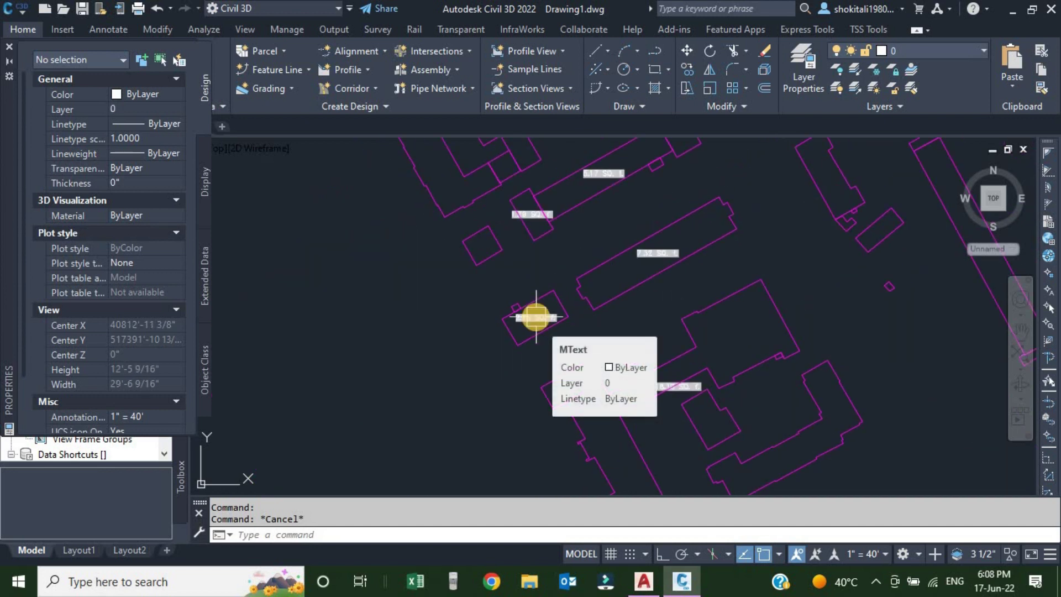